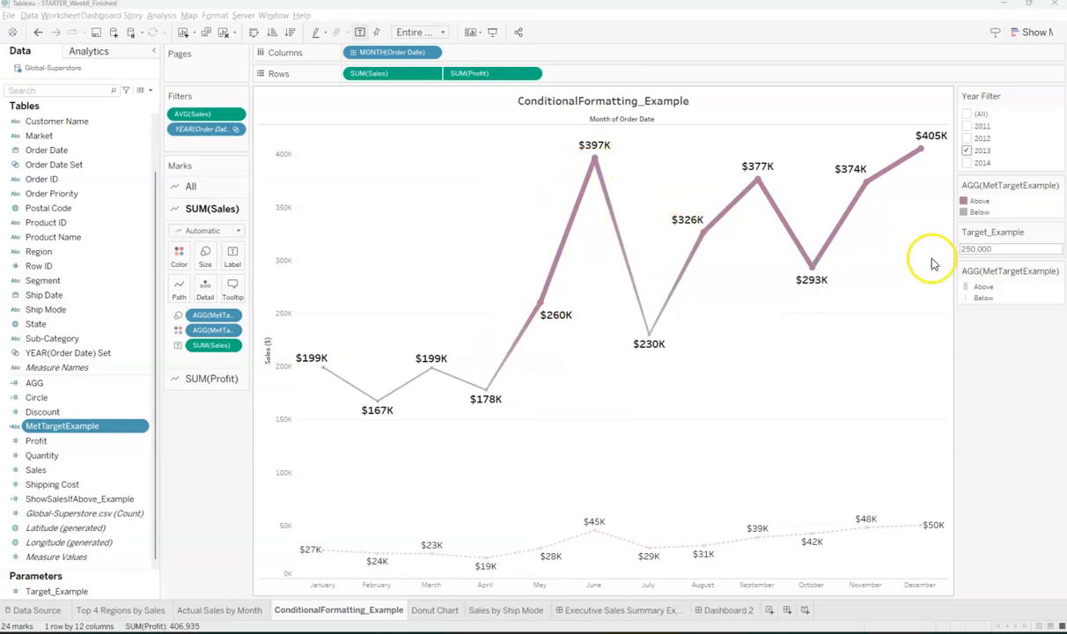
- Review the Target_Example 250,000 threshold and the Control Chart sheet in the other workbook
{"action": "left_click", "coordinate": [988, 249]}
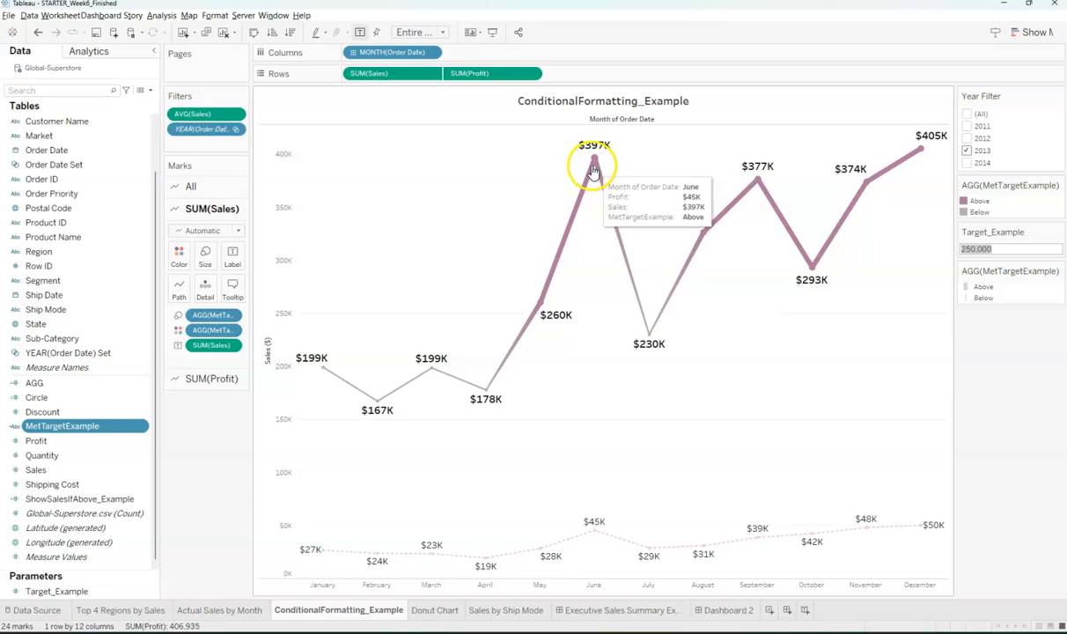
{"action": "mouse_move", "coordinate": [486, 395]}
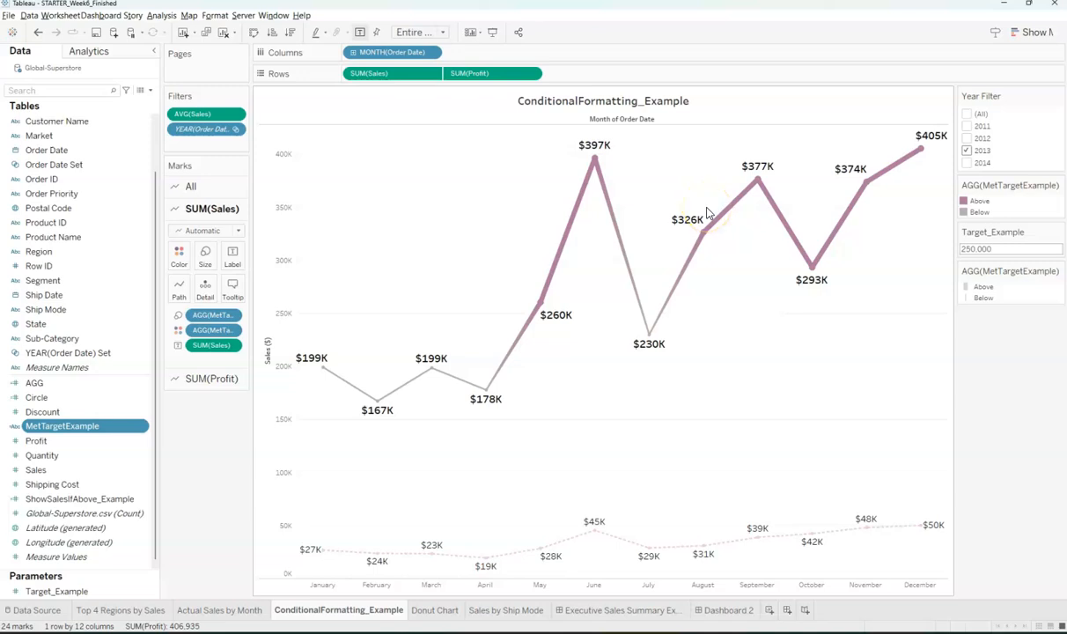
{"action": "key", "text": "alt+Tab"}
{"action": "key", "text": "alt+Tab"}
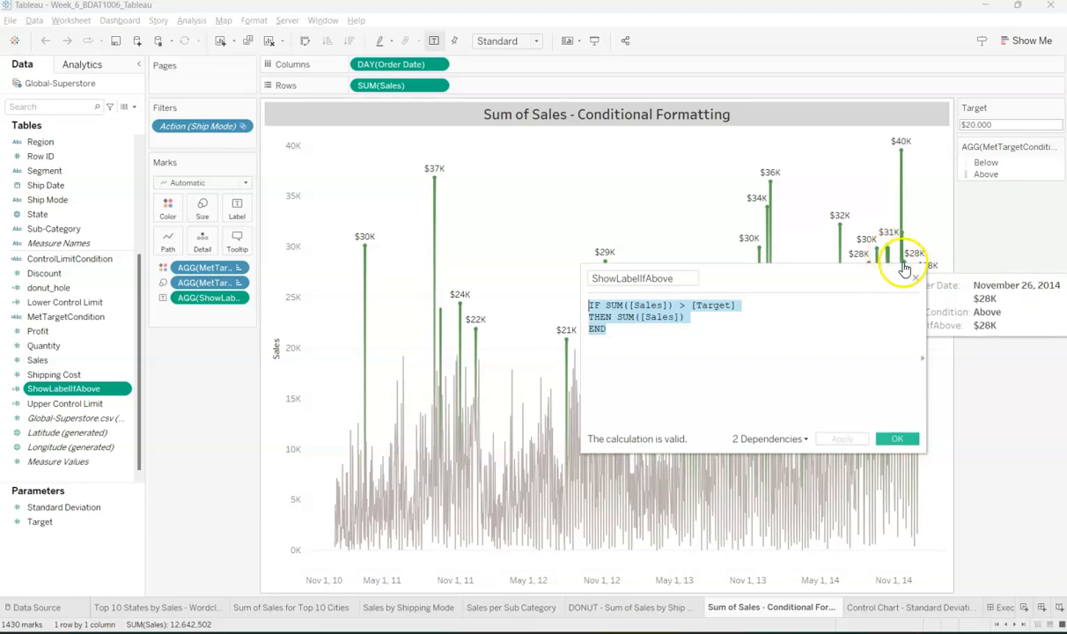
{"action": "left_click", "coordinate": [916, 278]}
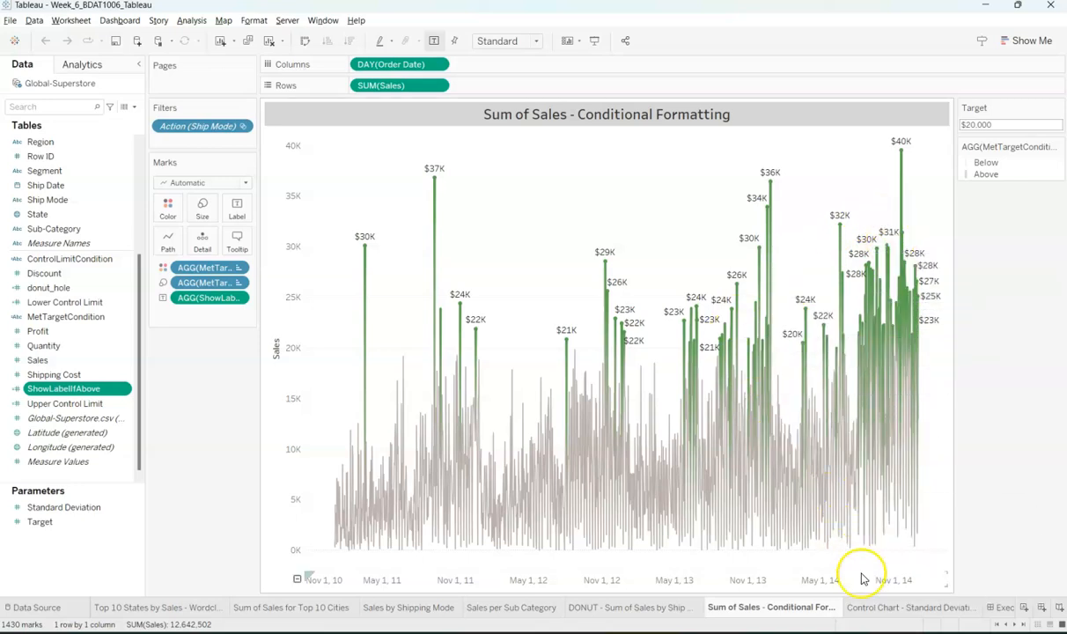
{"action": "left_click", "coordinate": [885, 606]}
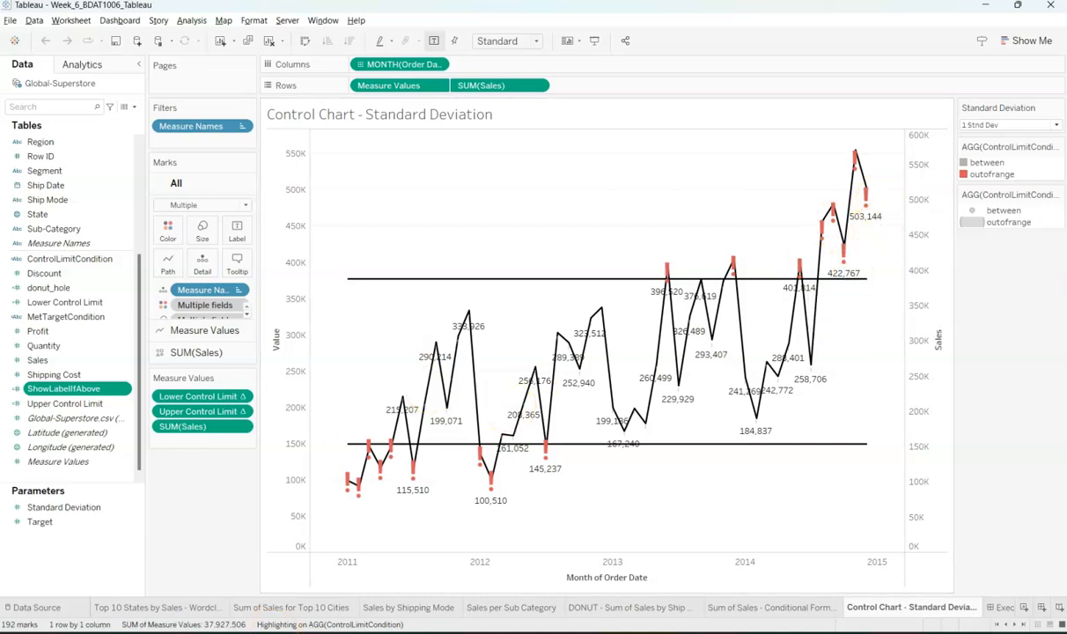
{"action": "mouse_move", "coordinate": [291, 632]}
- Back in STARTER_Week6_Finished, duplicate the Actual Sales by Month sheet
{"action": "left_click", "coordinate": [169, 581]}
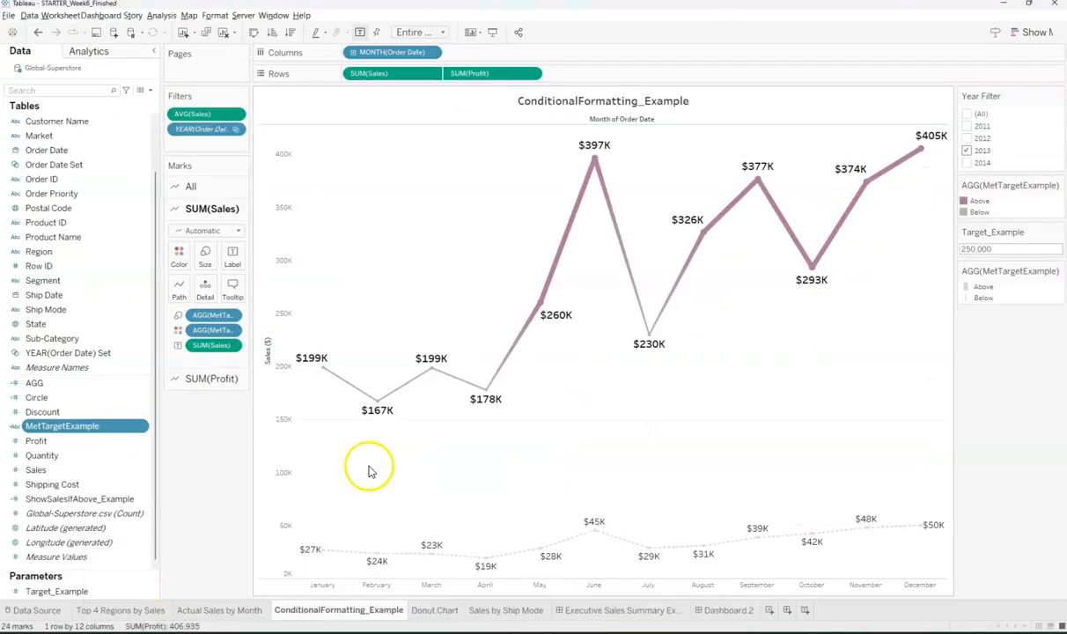
{"action": "left_click", "coordinate": [206, 611]}
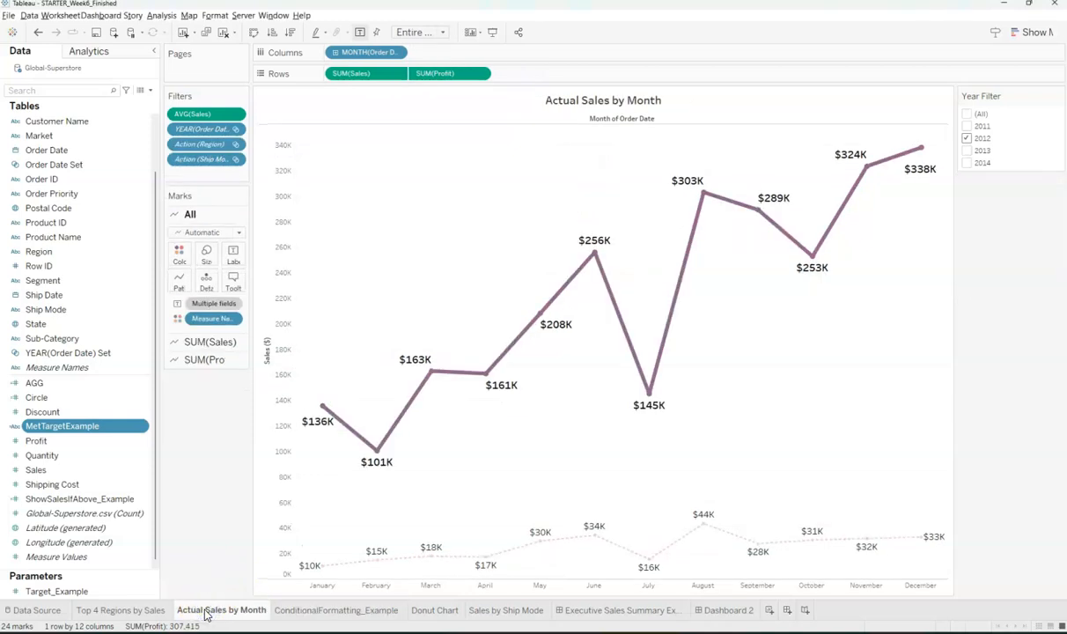
{"action": "right_click", "coordinate": [206, 614]}
{"action": "left_click", "coordinate": [269, 474]}
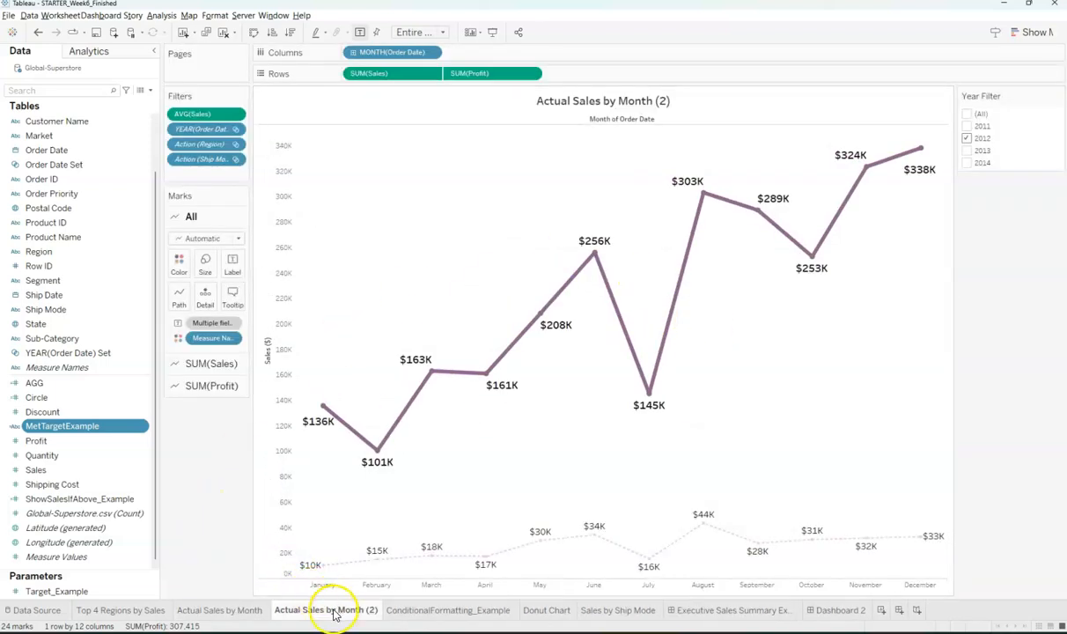
- Rename the duplicated sheet to ConditionalFormatting
{"action": "right_click", "coordinate": [335, 615]}
{"action": "left_click", "coordinate": [378, 461]}
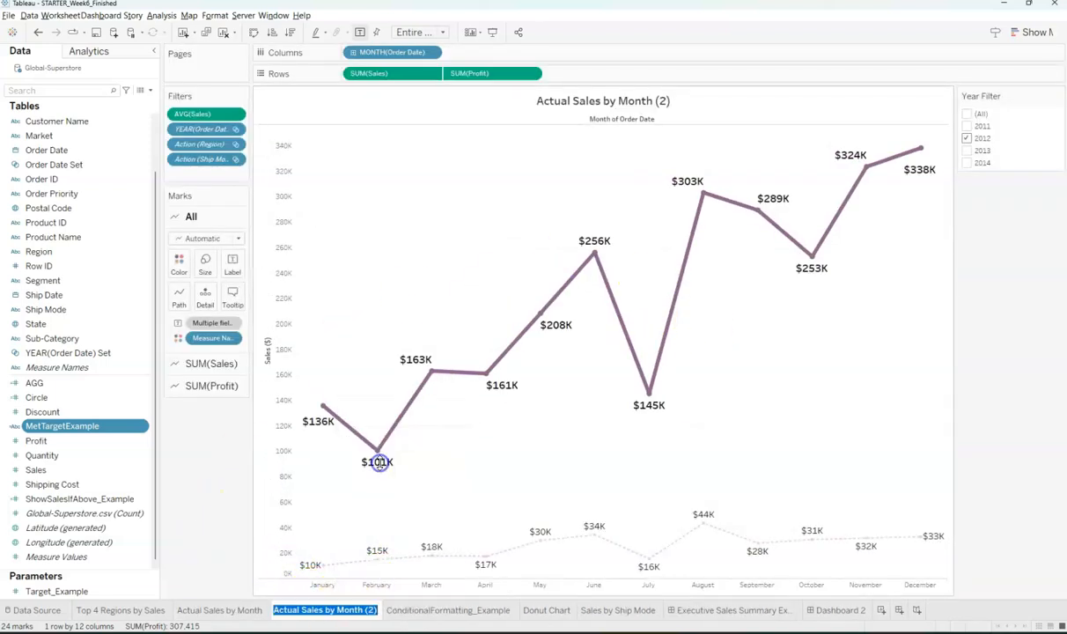
{"action": "type", "text": "Conditional"}
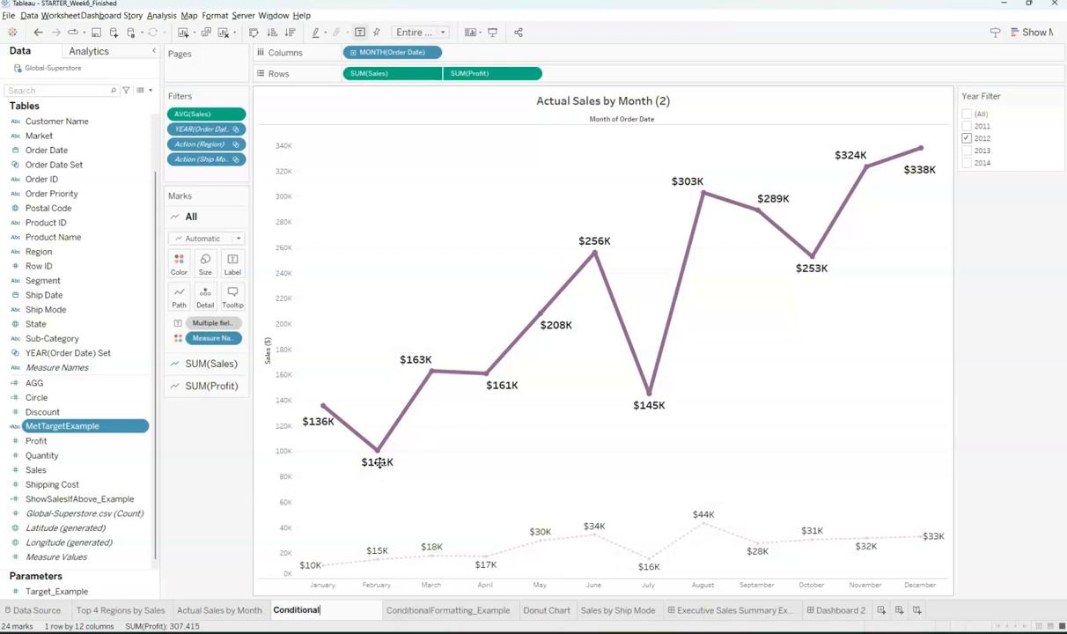
{"action": "type", "text": "Formatting"}
{"action": "key", "text": "Return"}
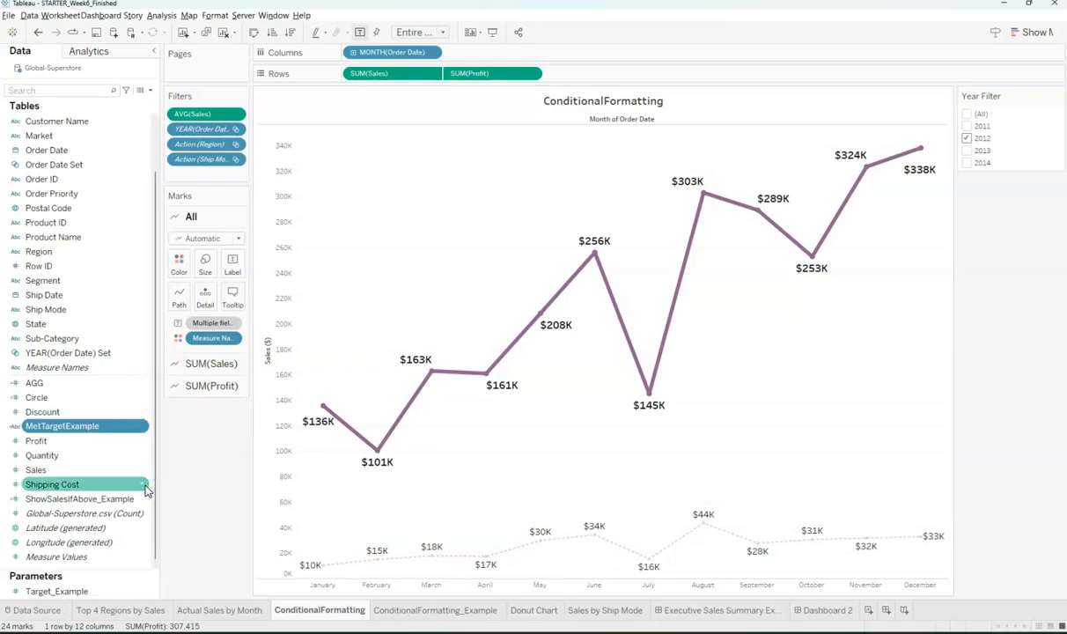
- Check the data pane menu, then drag the Parameters divider up to enlarge the Parameters list
{"action": "left_click", "coordinate": [150, 91]}
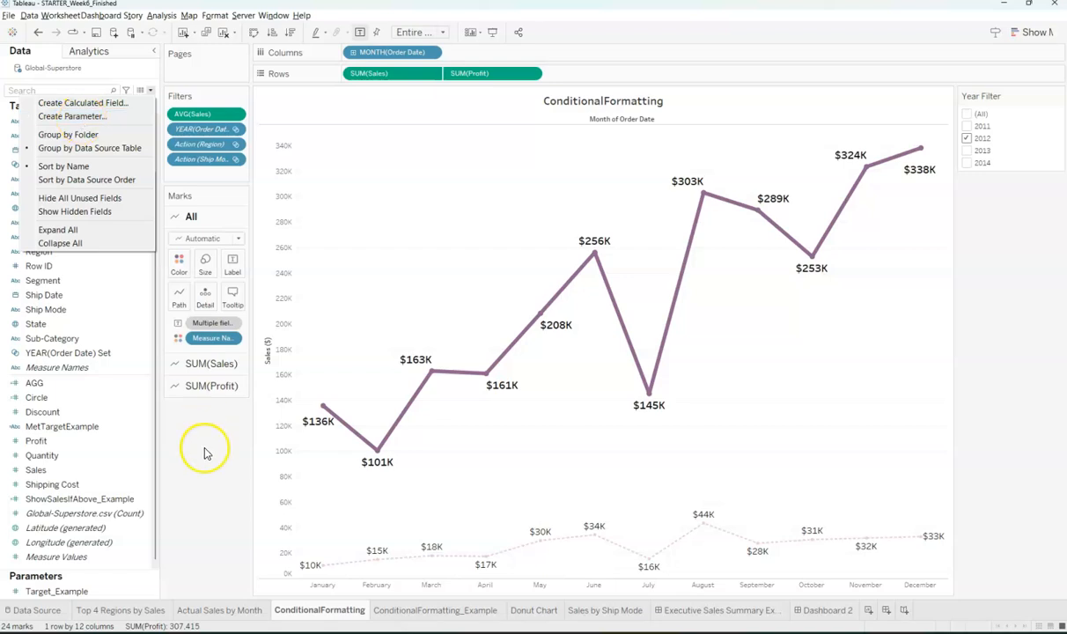
{"action": "left_click", "coordinate": [207, 488]}
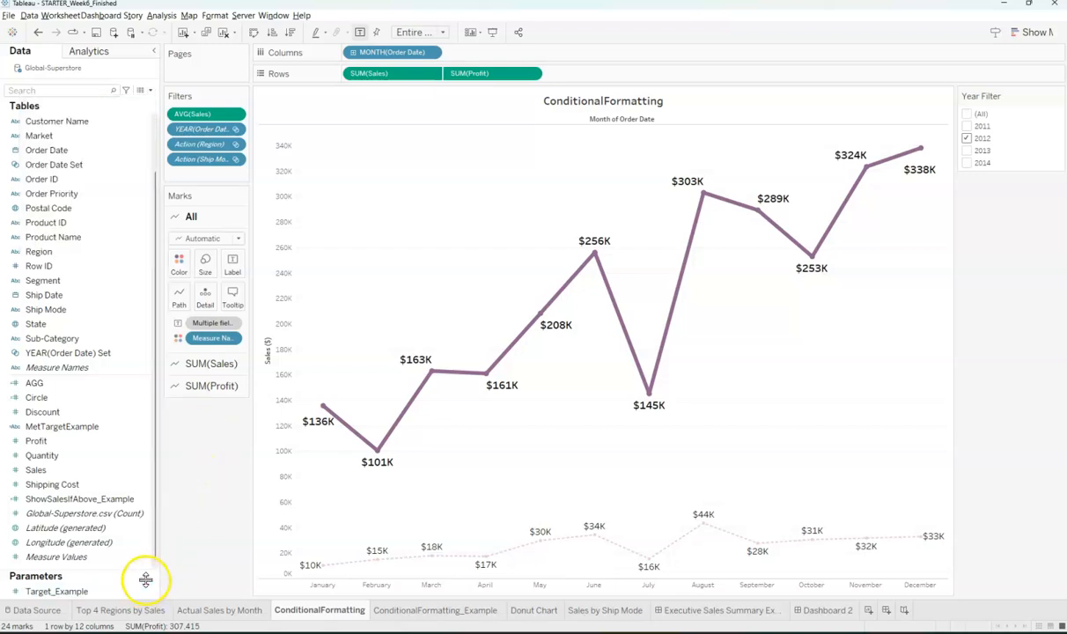
{"action": "left_click", "coordinate": [152, 593]}
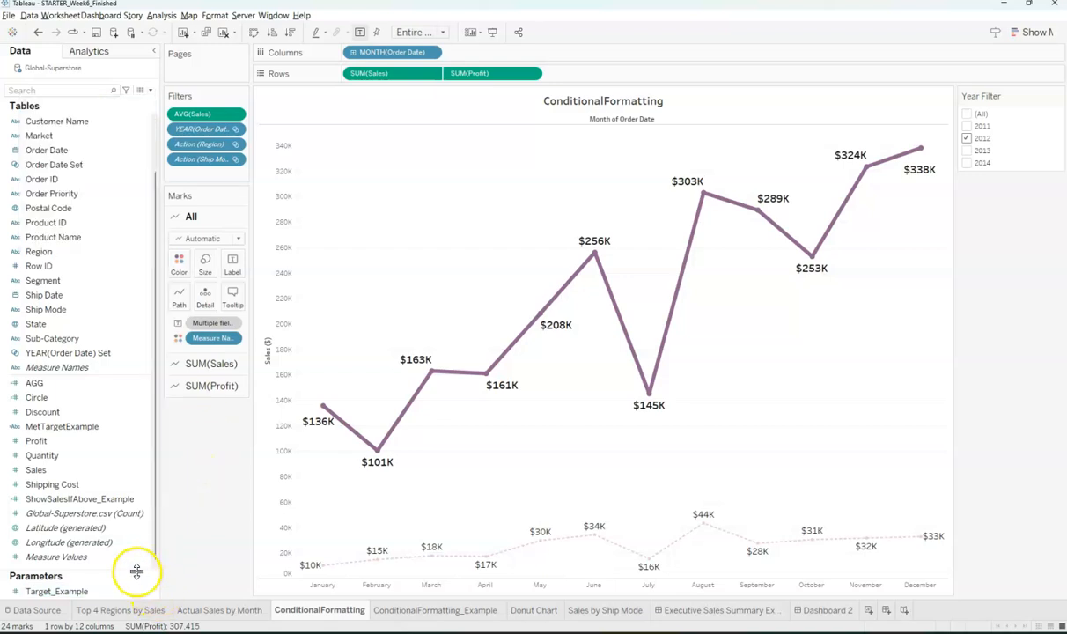
{"action": "left_click_drag", "start_coordinate": [137, 572], "coordinate": [145, 481]}
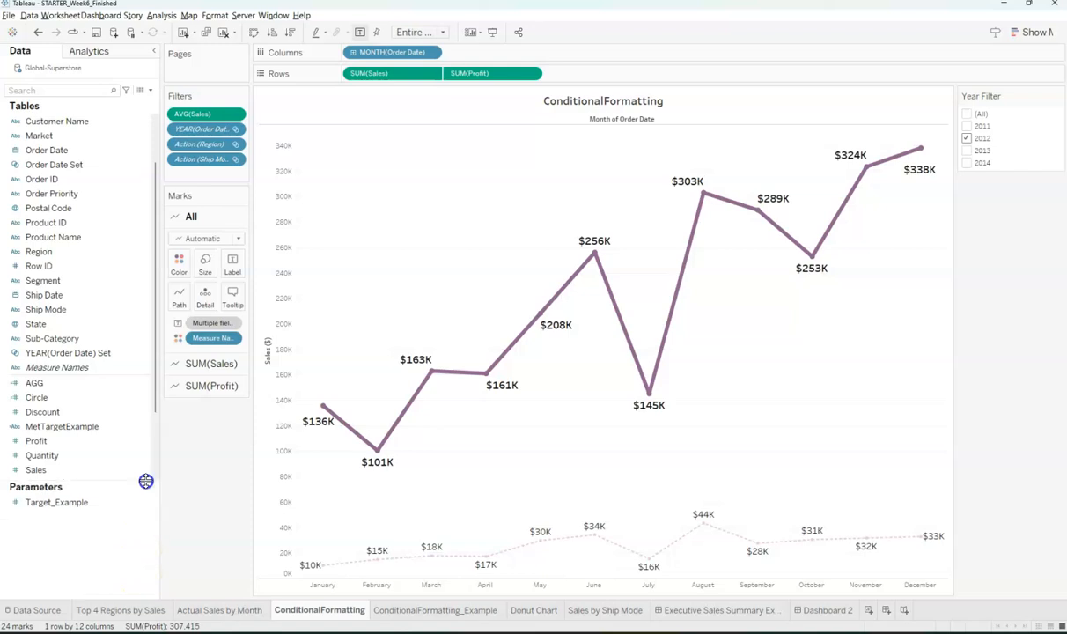
- Start a new integer parameter named Target with current value 250,000
{"action": "right_click", "coordinate": [79, 521]}
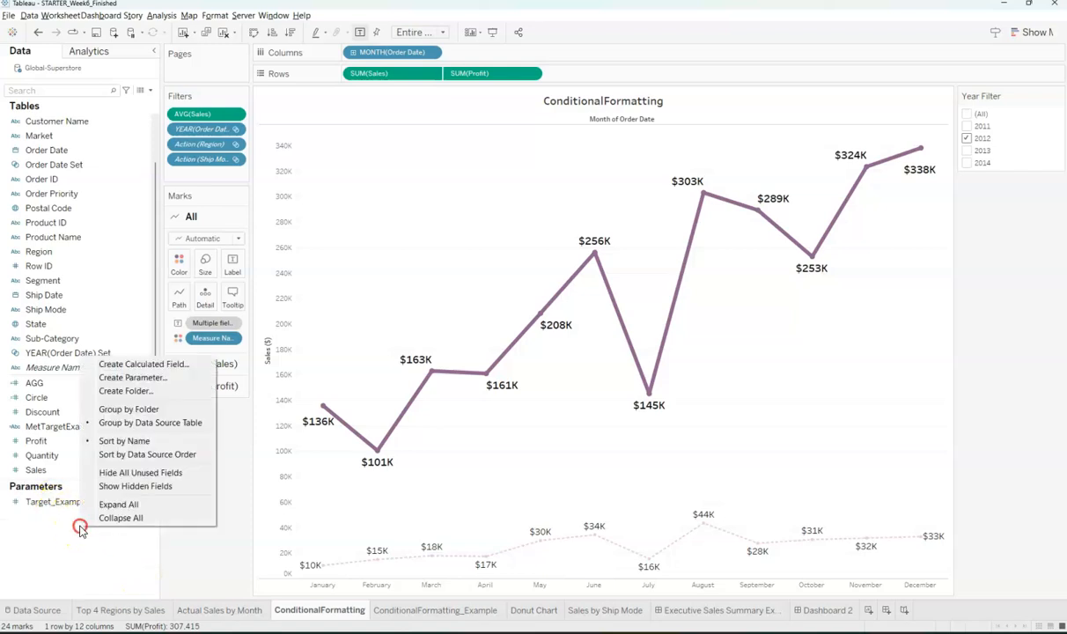
{"action": "left_click", "coordinate": [141, 378]}
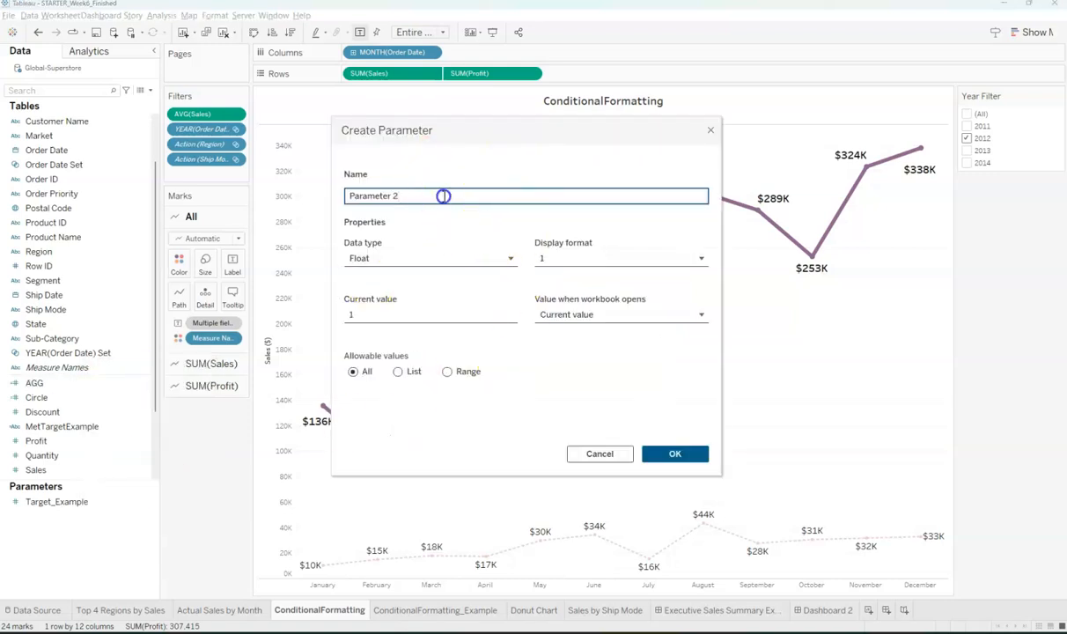
{"action": "left_click_drag", "start_coordinate": [441, 194], "coordinate": [328, 194]}
{"action": "type", "text": "Targ"}
{"action": "left_click", "coordinate": [415, 258]}
{"action": "left_click", "coordinate": [392, 294]}
{"action": "left_click", "coordinate": [414, 316]}
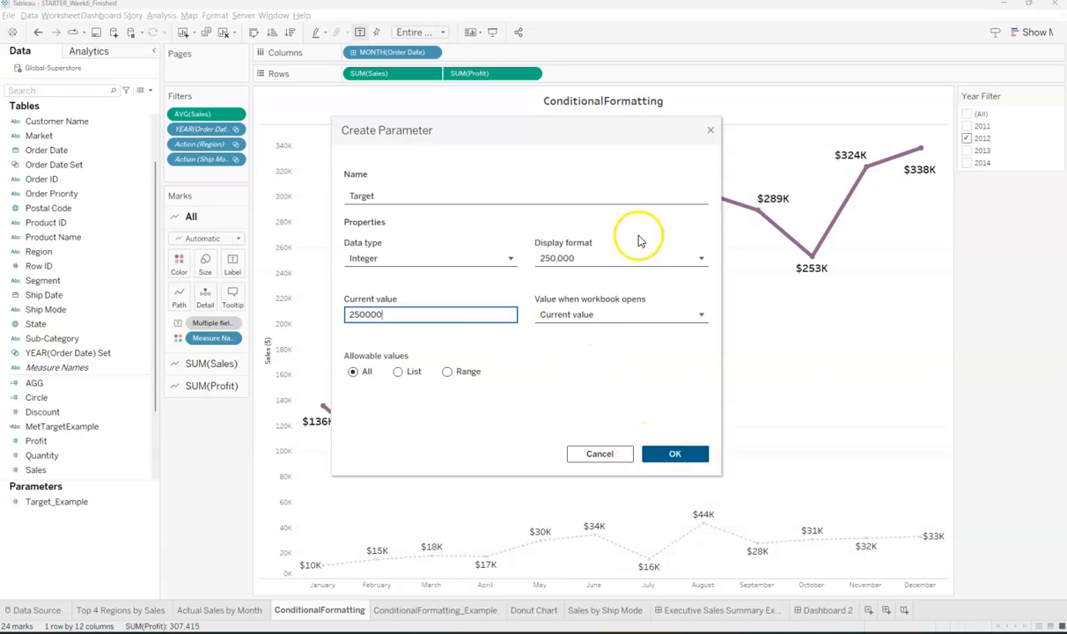
- Format Target as custom currency in thousands with 0 decimals, then create it
{"action": "left_click", "coordinate": [606, 258]}
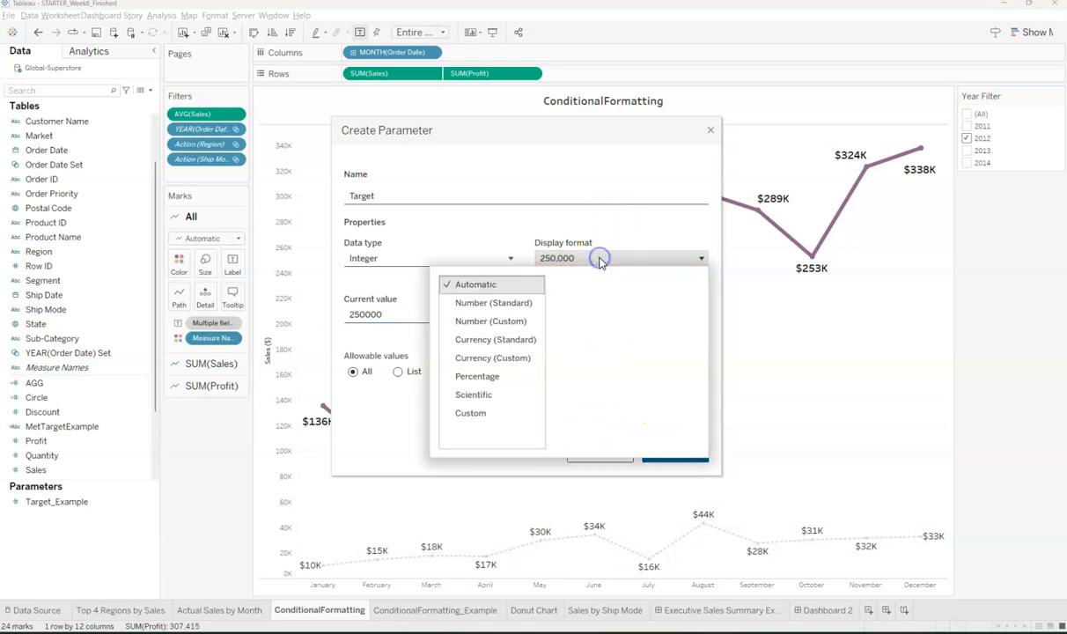
{"action": "left_click", "coordinate": [486, 358]}
{"action": "left_click", "coordinate": [574, 376]}
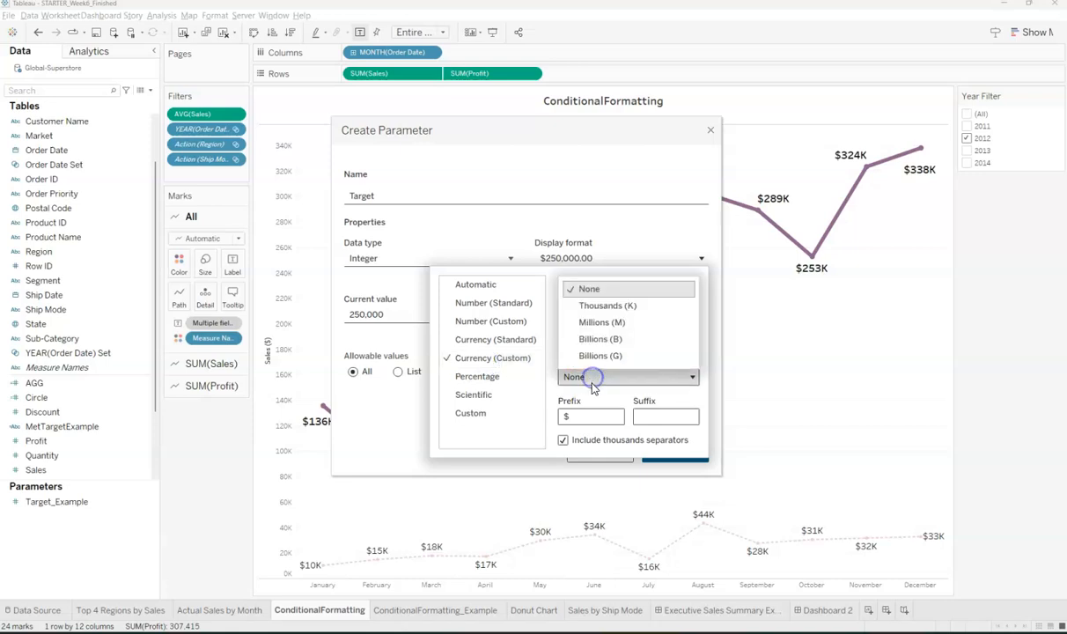
{"action": "left_click", "coordinate": [608, 305]}
{"action": "left_click", "coordinate": [693, 302]}
{"action": "left_click", "coordinate": [693, 302]}
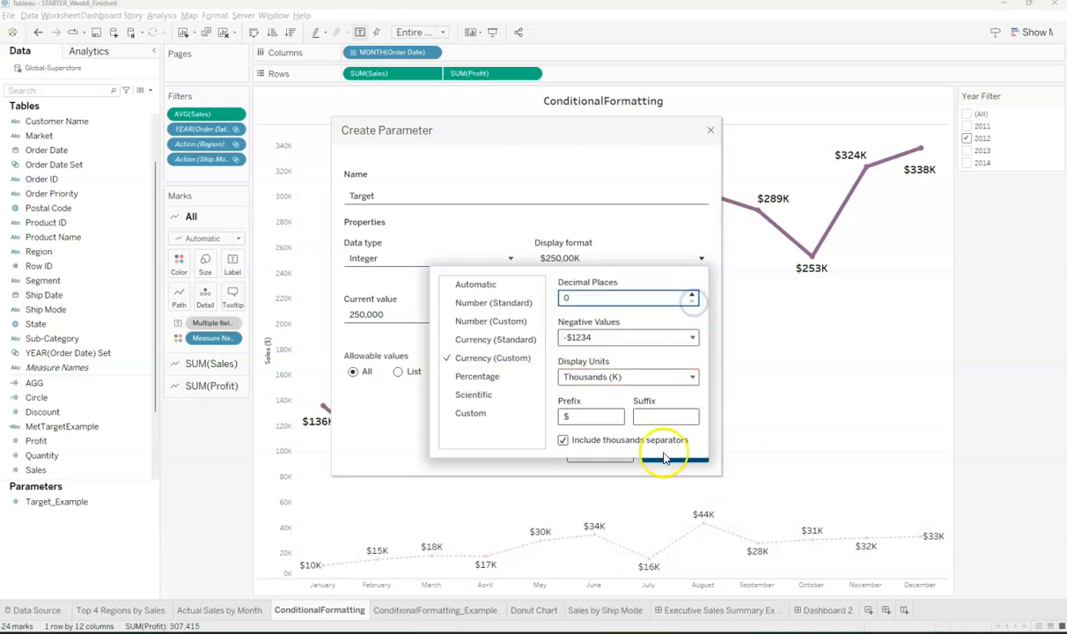
{"action": "left_click", "coordinate": [674, 229]}
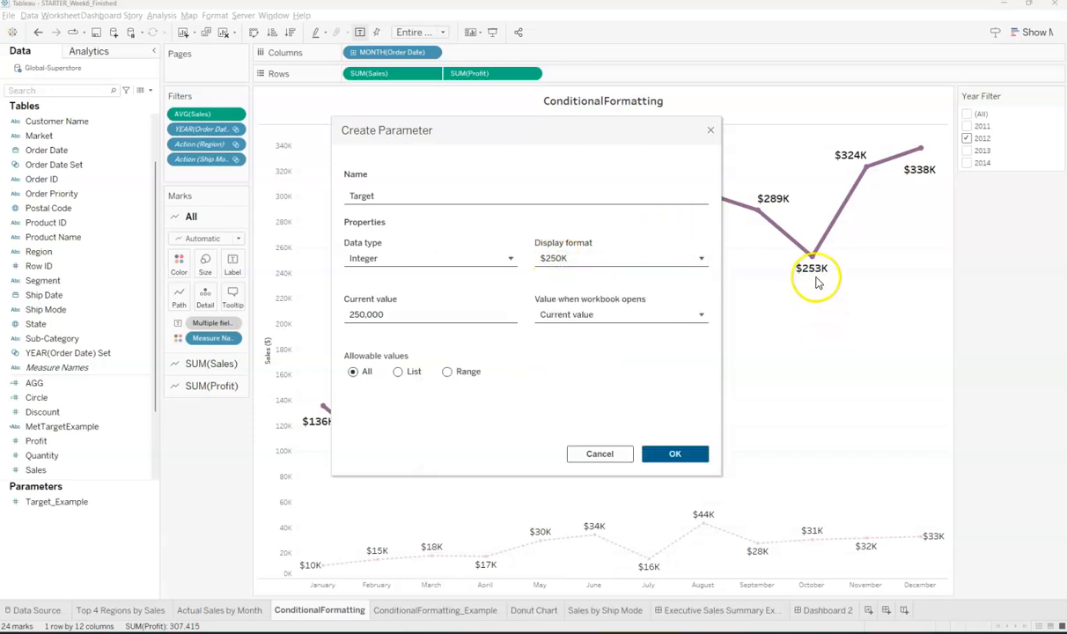
{"action": "left_click", "coordinate": [674, 452]}
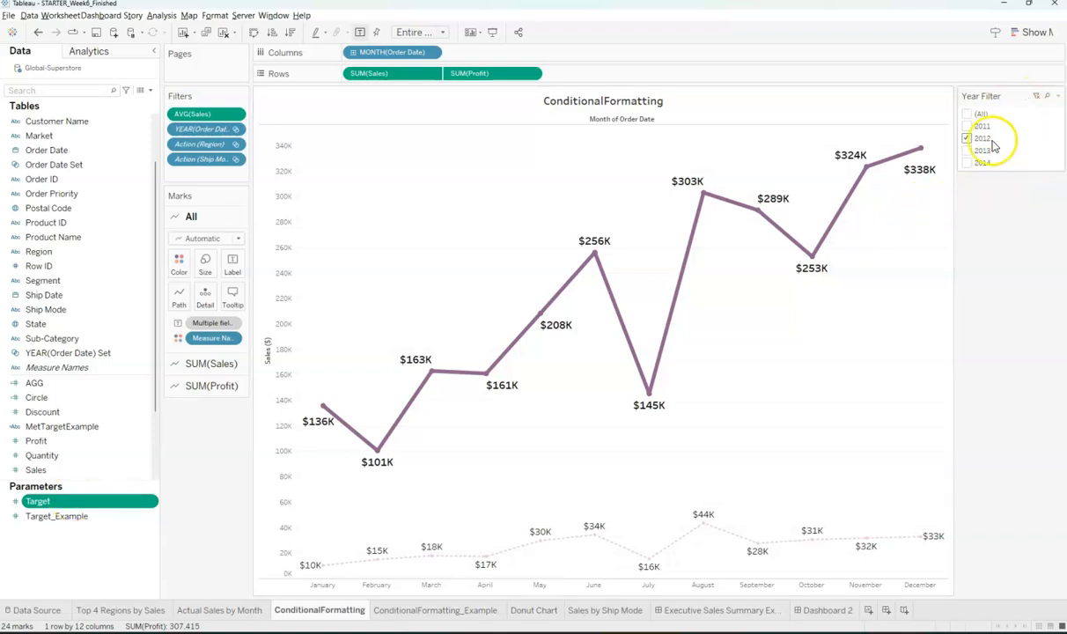
- Show the Target parameter control on the sheet and set its value to $250K
{"action": "right_click", "coordinate": [72, 506]}
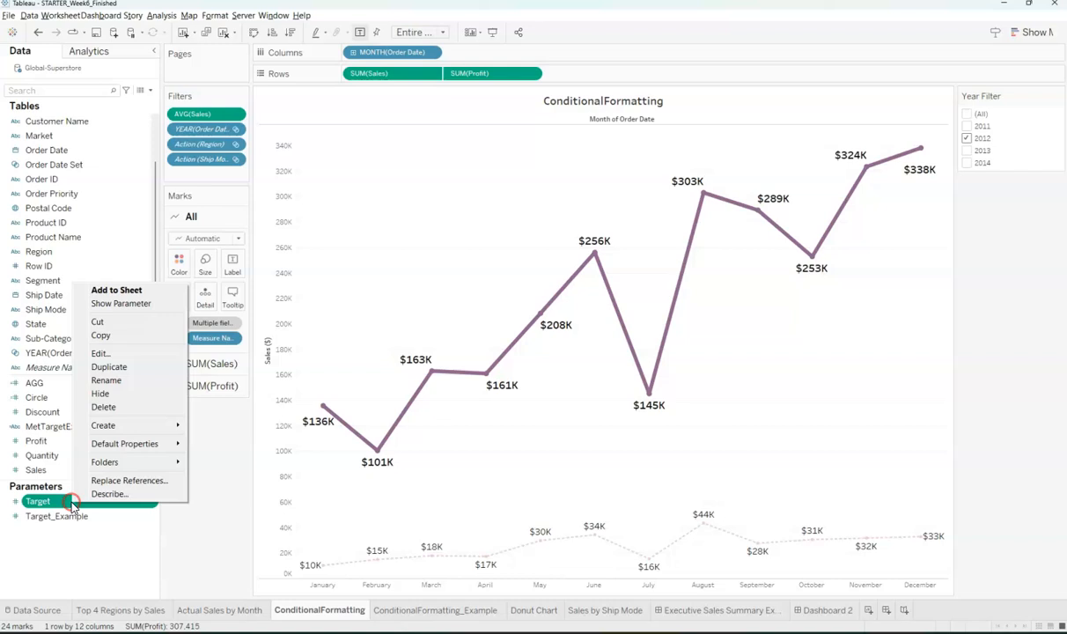
{"action": "left_click", "coordinate": [118, 302]}
{"action": "left_click", "coordinate": [1001, 200]}
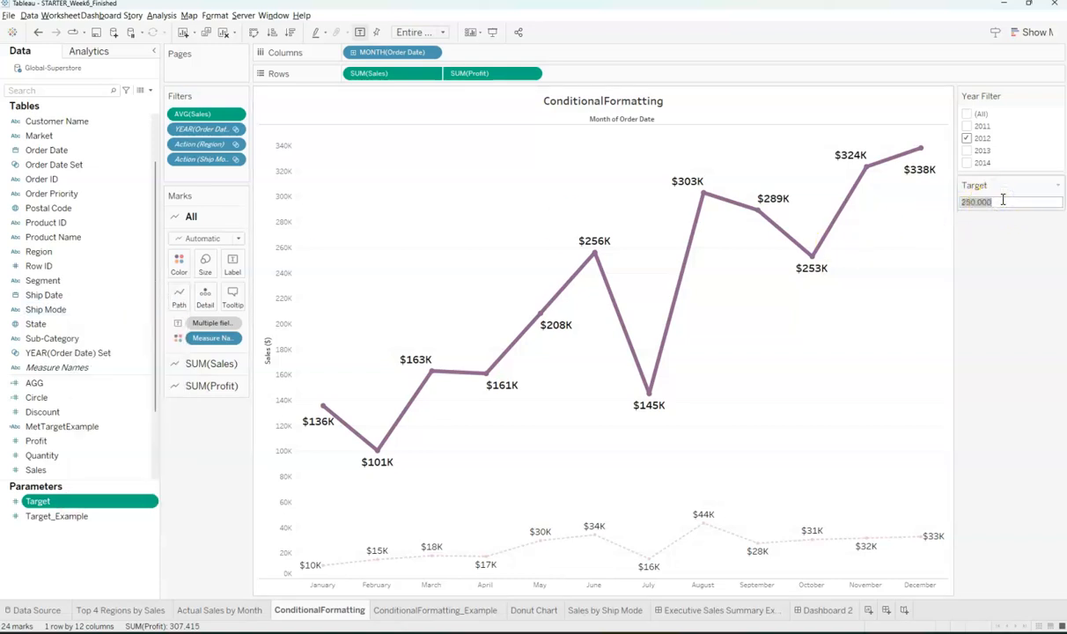
{"action": "key", "text": "Return"}
{"action": "left_click", "coordinate": [987, 201]}
{"action": "left_click", "coordinate": [1004, 203]}
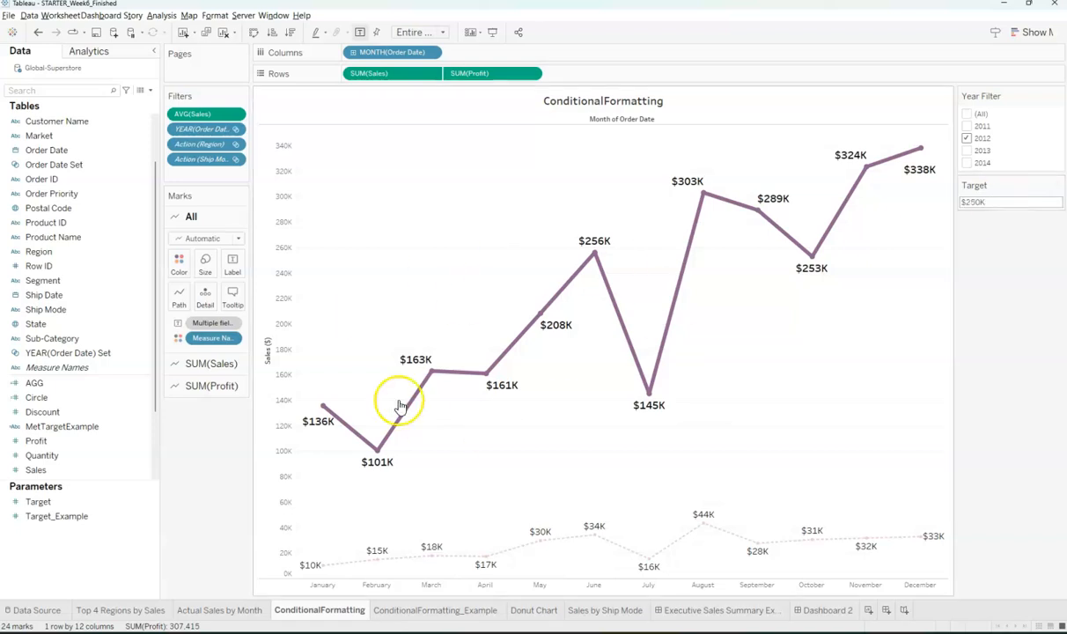
{"action": "mouse_move", "coordinate": [688, 193]}
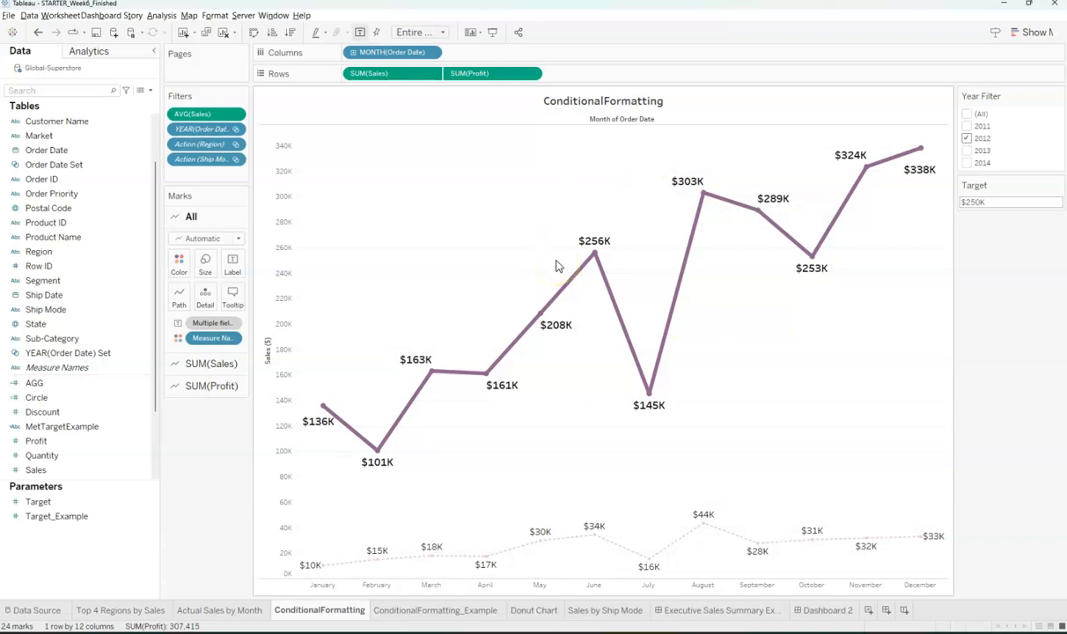
{"action": "mouse_move", "coordinate": [594, 257]}
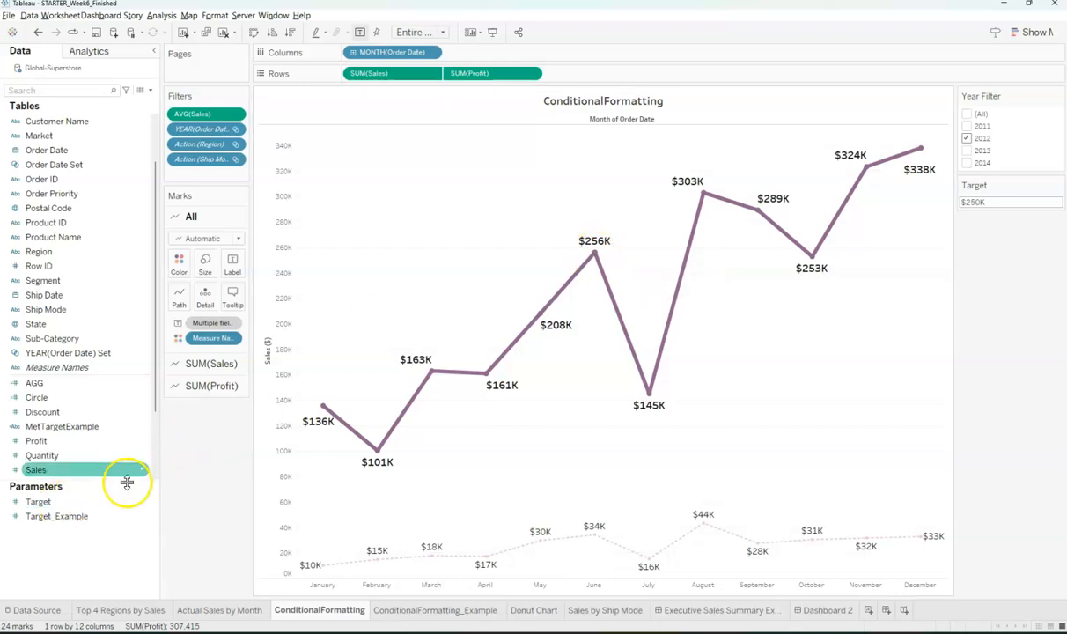
- Create a calculated field named MetTarget and paste in the IF/THEN/ELSE formula
{"action": "left_click", "coordinate": [149, 89]}
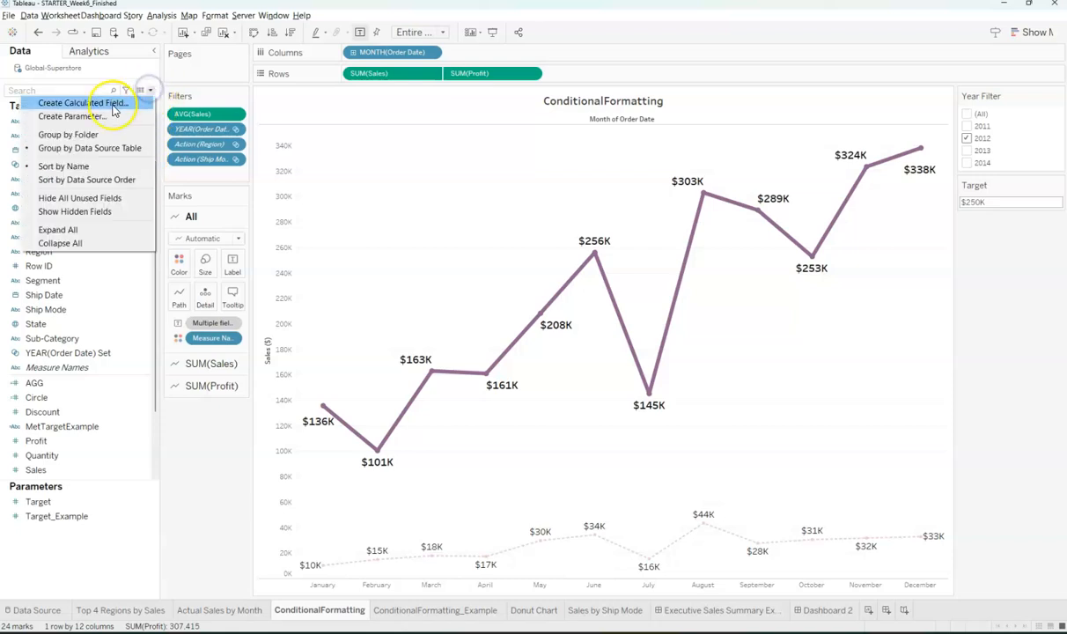
{"action": "left_click", "coordinate": [119, 103]}
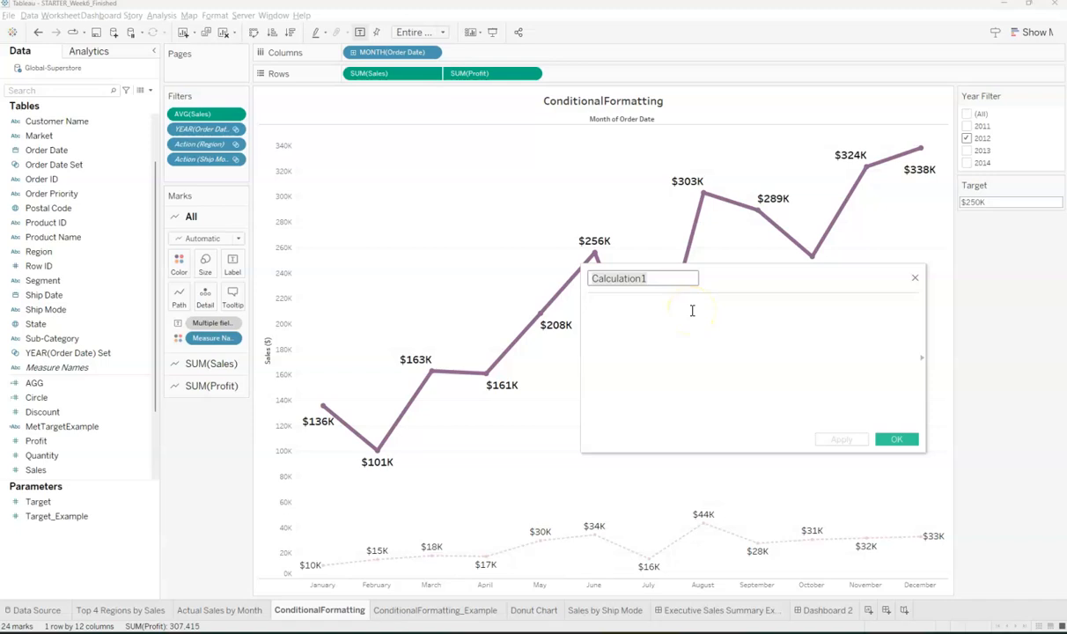
{"action": "type", "text": "MetTarget"}
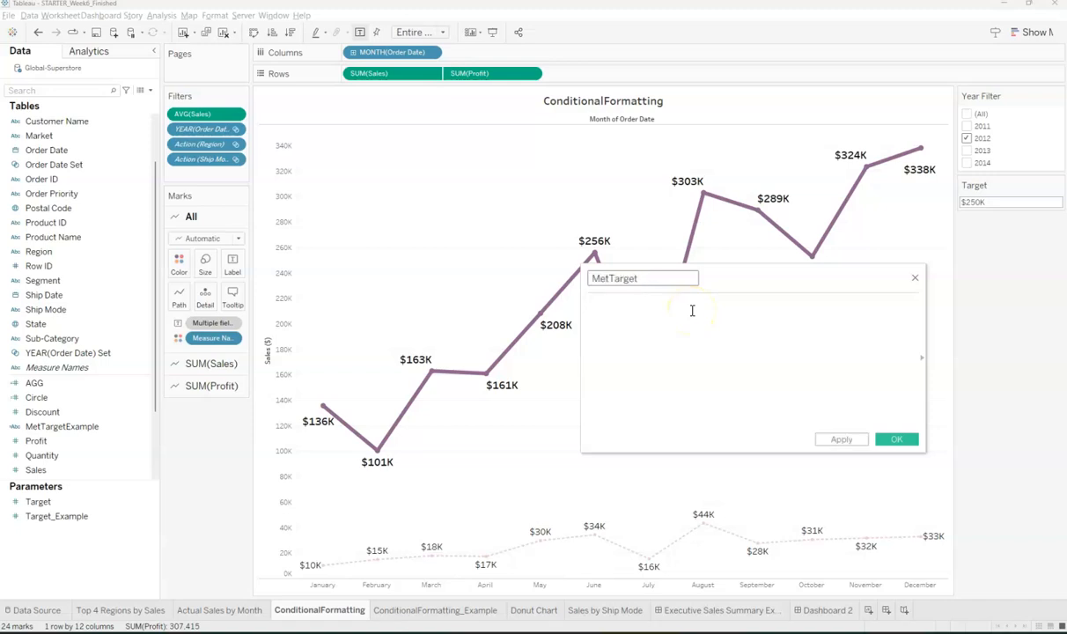
{"action": "left_click", "coordinate": [692, 310]}
{"action": "type", "text": "IF SUM([Sales]) > [Target_Example] THEN 'Above' ELSE 'Below' END"}
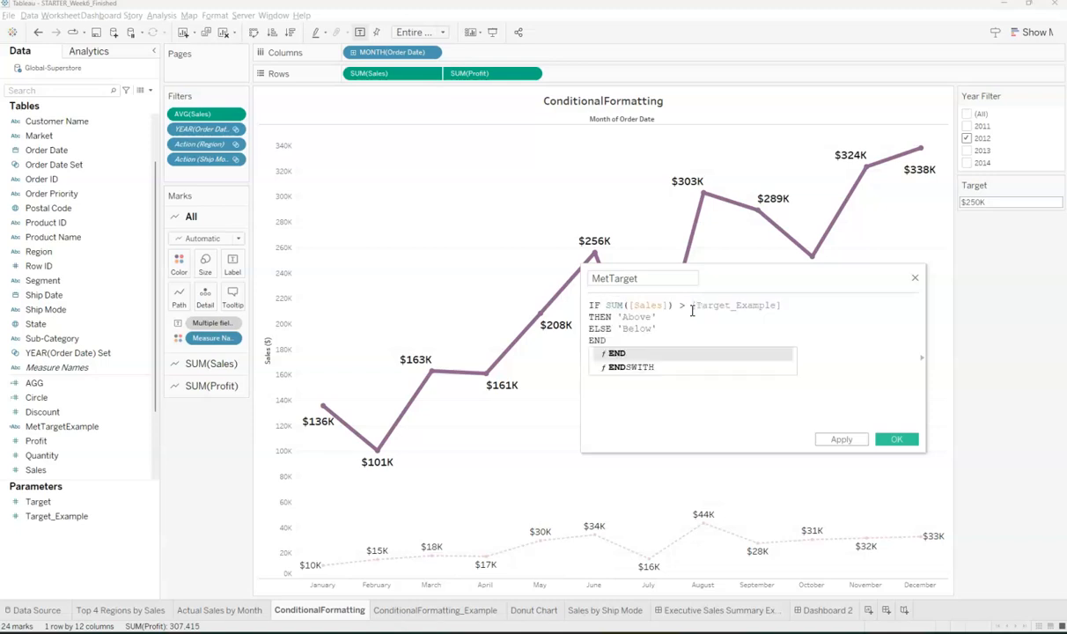
{"action": "left_click", "coordinate": [728, 311]}
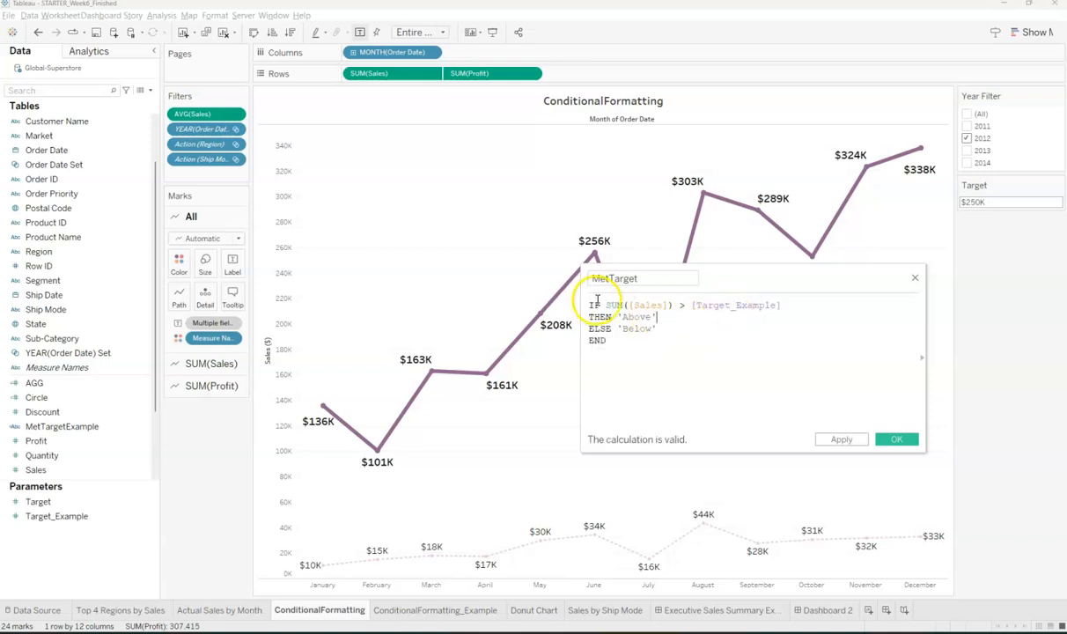
- Replace [Target_Example] with [Target] in the formula and save MetTarget
{"action": "left_click_drag", "start_coordinate": [606, 305], "coordinate": [675, 306]}
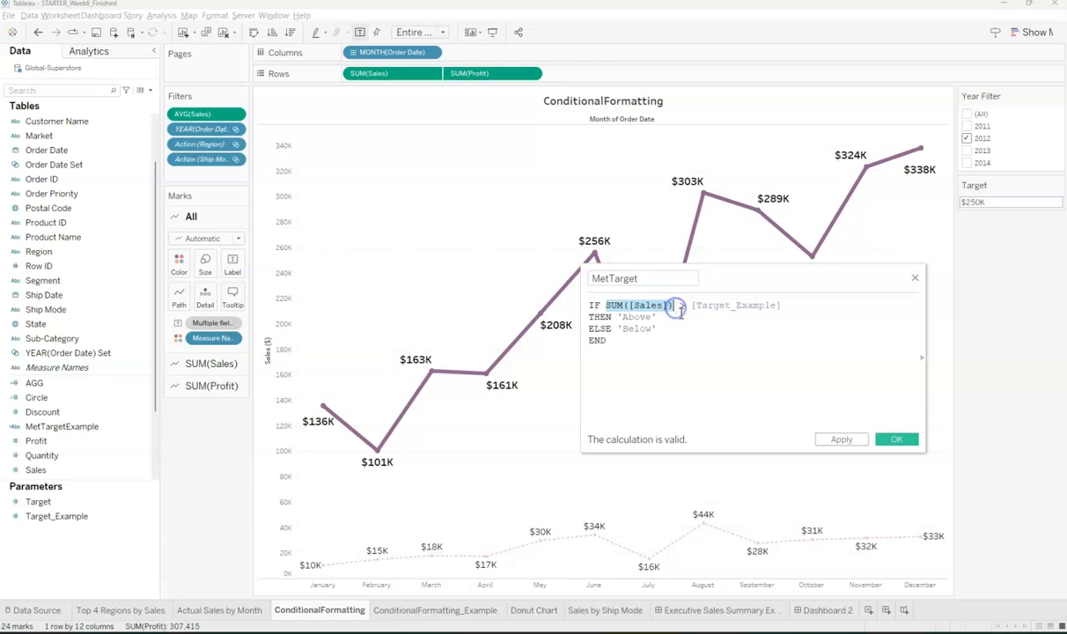
{"action": "left_click", "coordinate": [678, 308]}
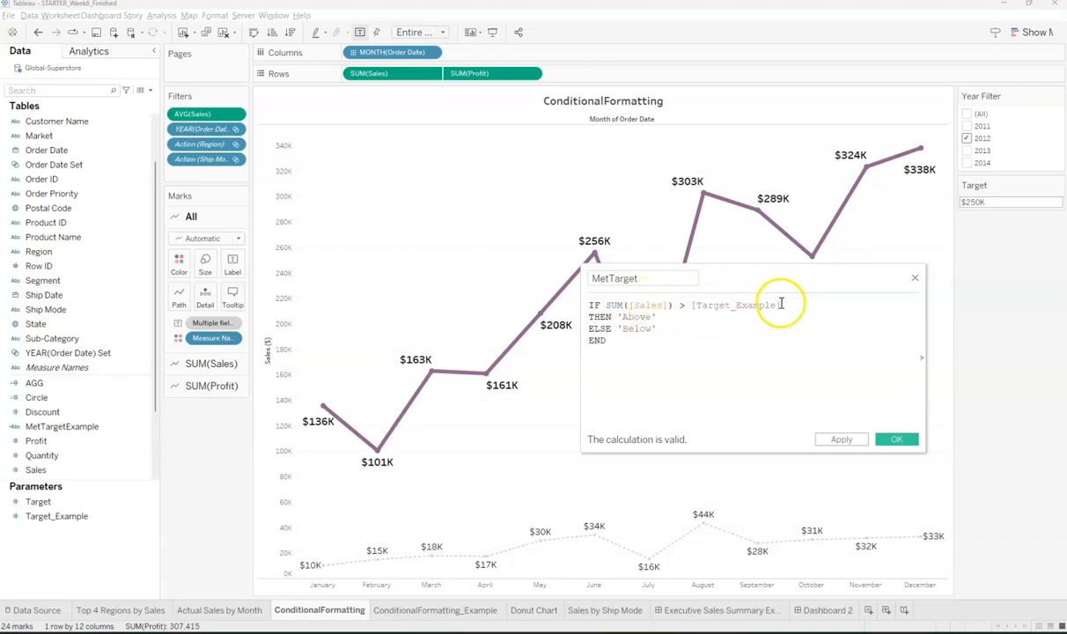
{"action": "left_click_drag", "start_coordinate": [781, 304], "coordinate": [721, 306]}
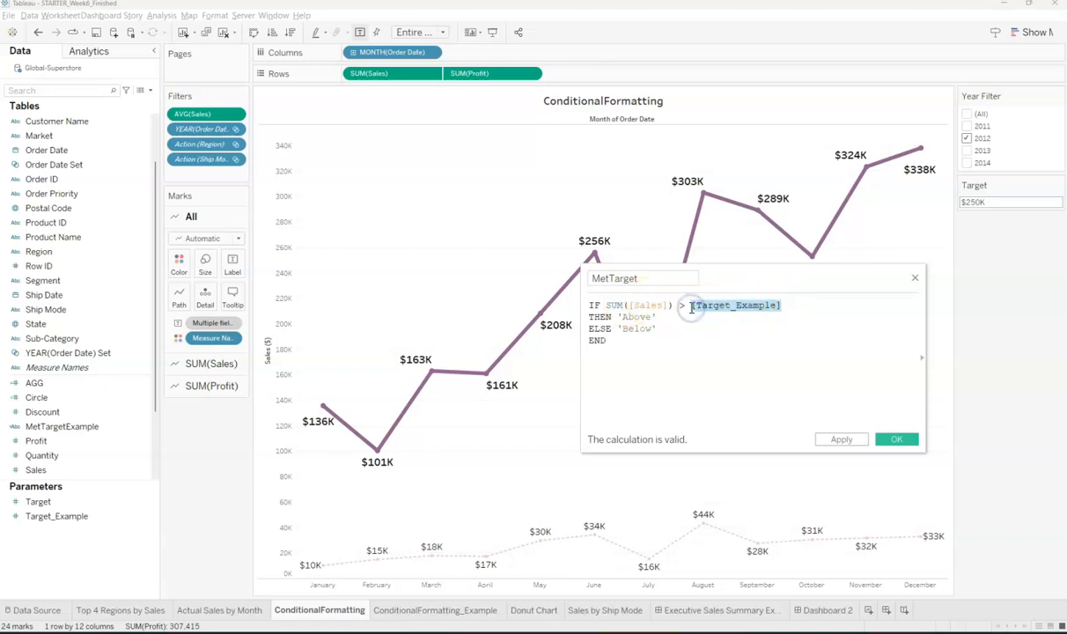
{"action": "type", "text": "Tar"}
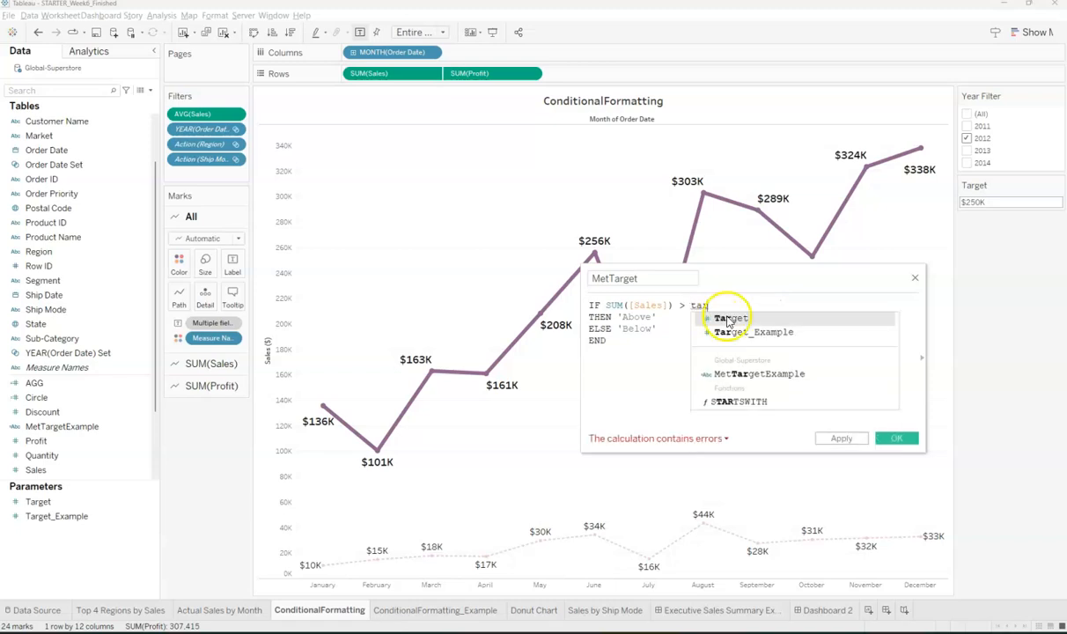
{"action": "double_click", "coordinate": [730, 319]}
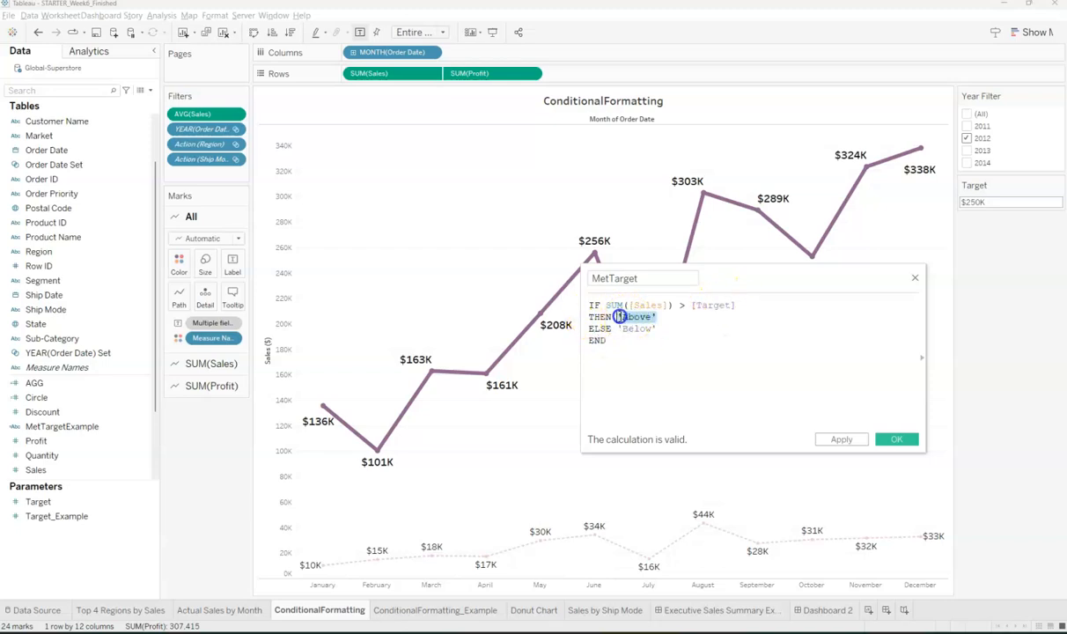
{"action": "double_click", "coordinate": [636, 329]}
{"action": "left_click_drag", "start_coordinate": [613, 342], "coordinate": [556, 343]}
{"action": "left_click", "coordinate": [684, 375]}
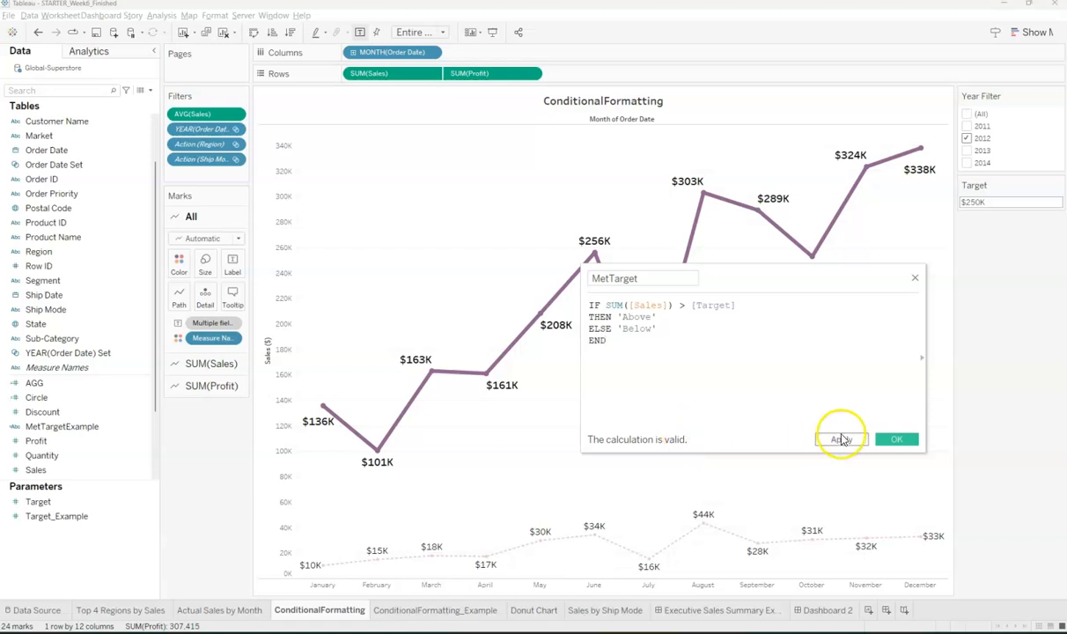
{"action": "left_click", "coordinate": [895, 441]}
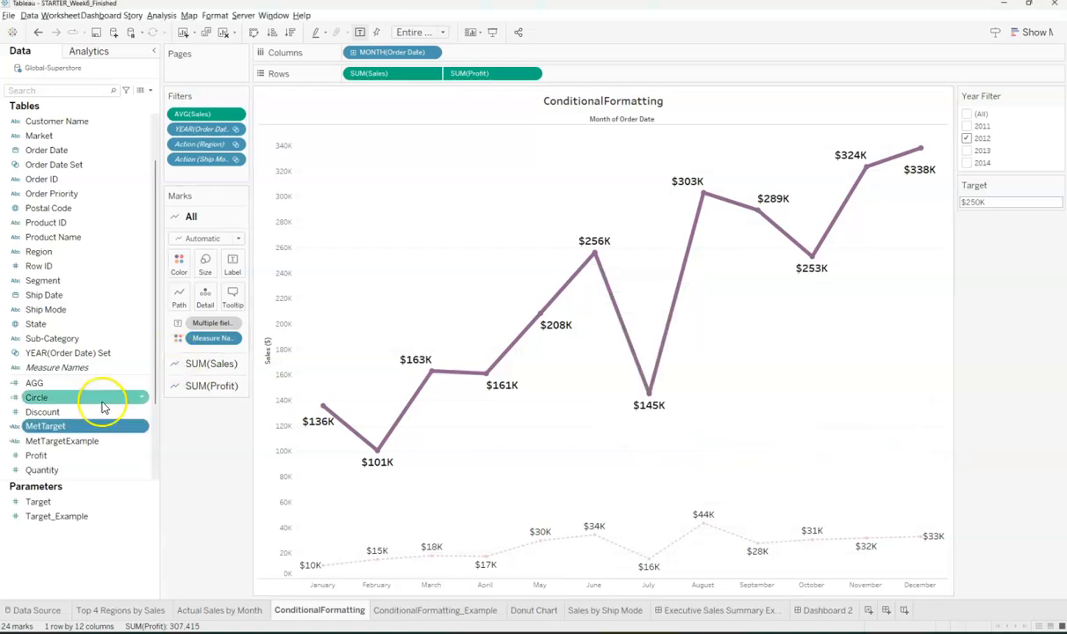
{"action": "right_click", "coordinate": [55, 426]}
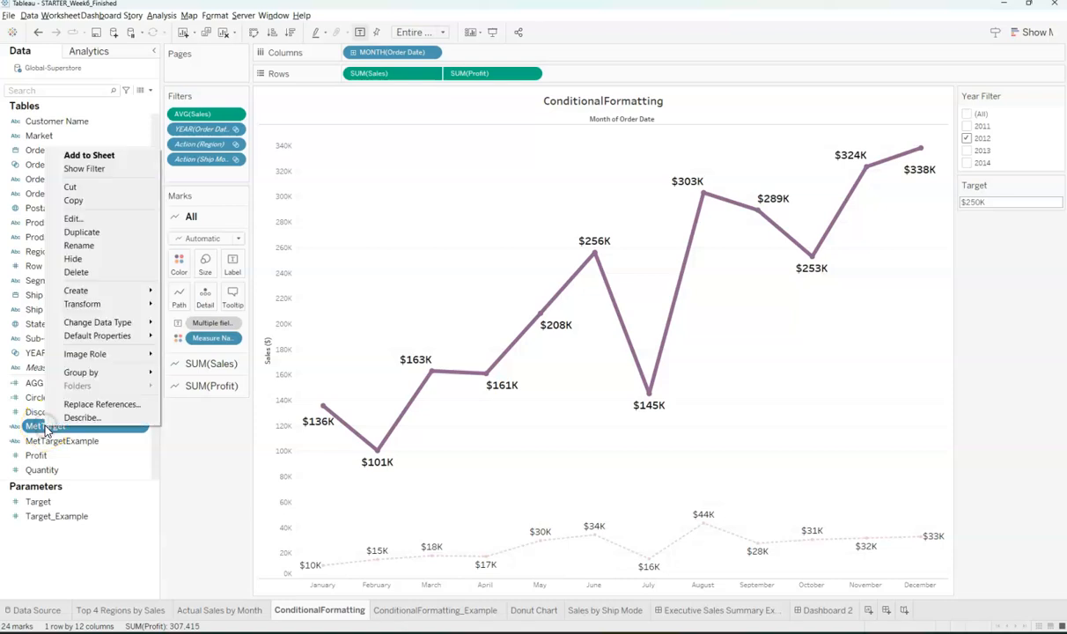
{"action": "left_click", "coordinate": [97, 221]}
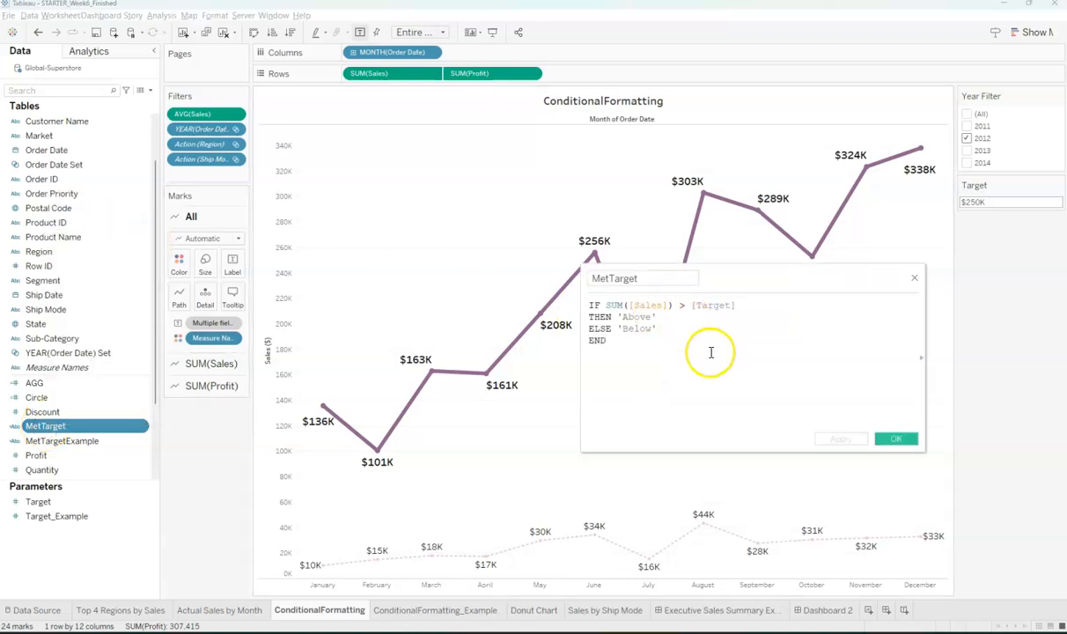
{"action": "left_click", "coordinate": [913, 277]}
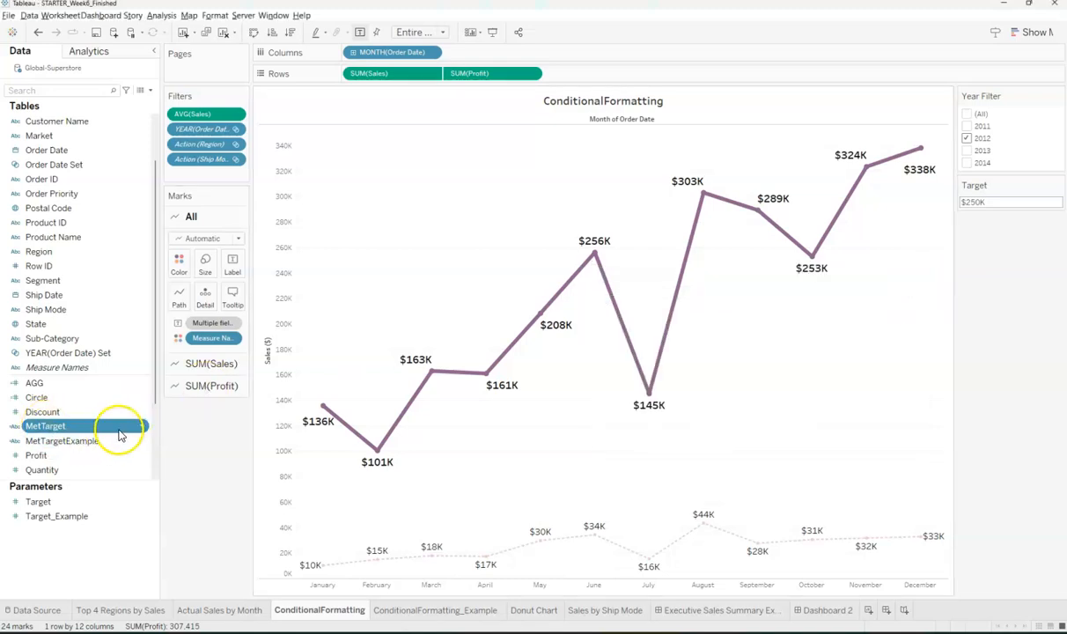
{"action": "left_click", "coordinate": [60, 504]}
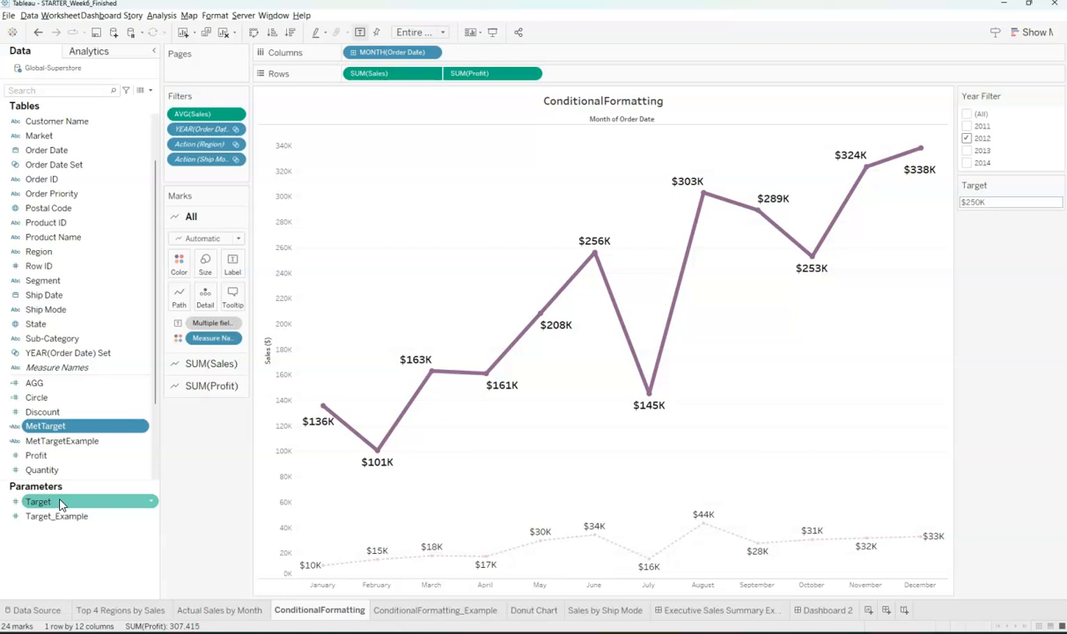
{"action": "left_click", "coordinate": [64, 426]}
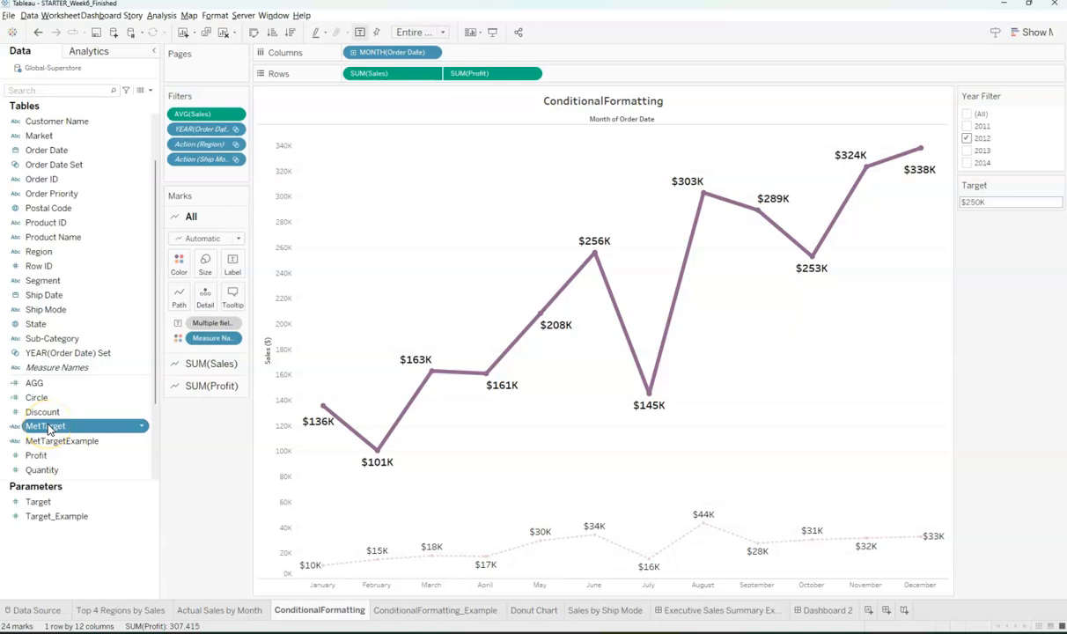
- Put MetTarget on Color for the SUM(Sales) marks, giving Above blue and Below orange
{"action": "left_click_drag", "start_coordinate": [49, 428], "coordinate": [73, 435]}
{"action": "left_click_drag", "start_coordinate": [137, 413], "coordinate": [50, 426]}
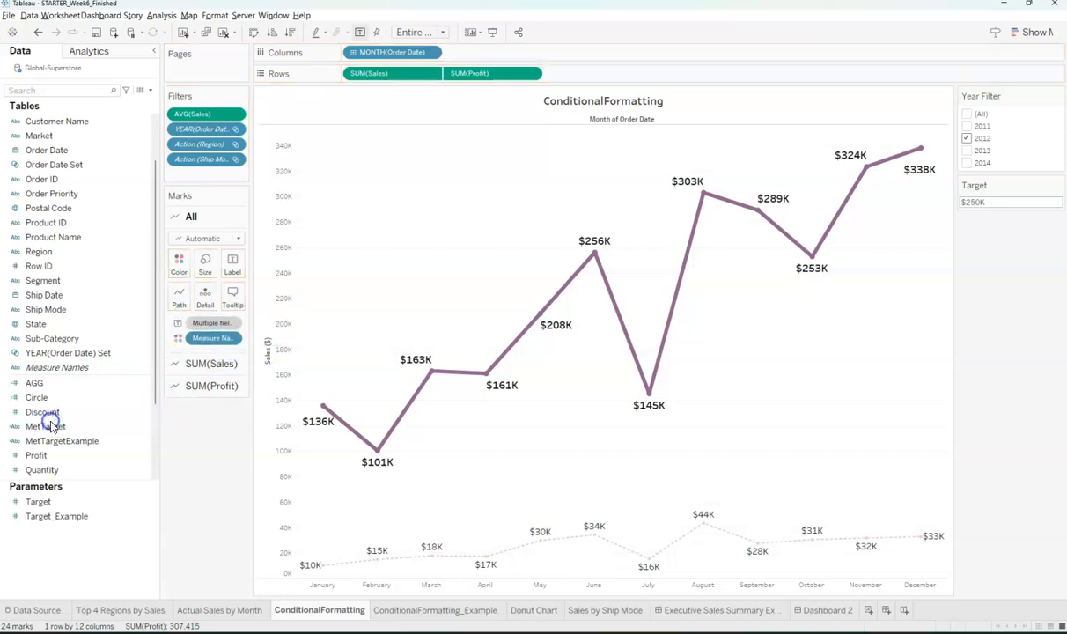
{"action": "left_click", "coordinate": [189, 363]}
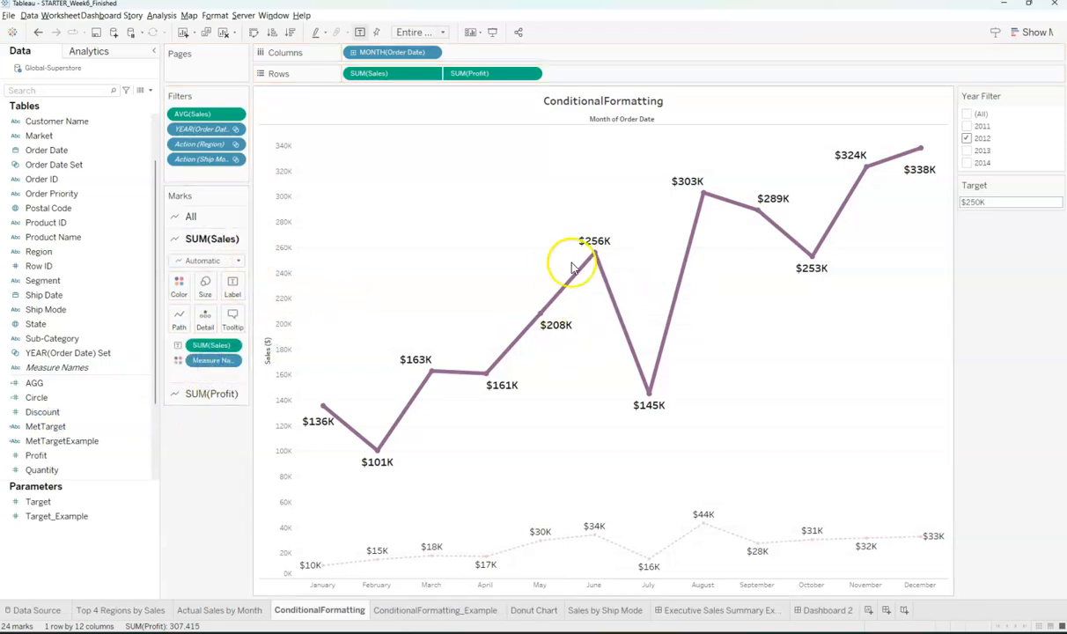
{"action": "left_click", "coordinate": [44, 426]}
{"action": "left_click_drag", "start_coordinate": [46, 428], "coordinate": [181, 286]}
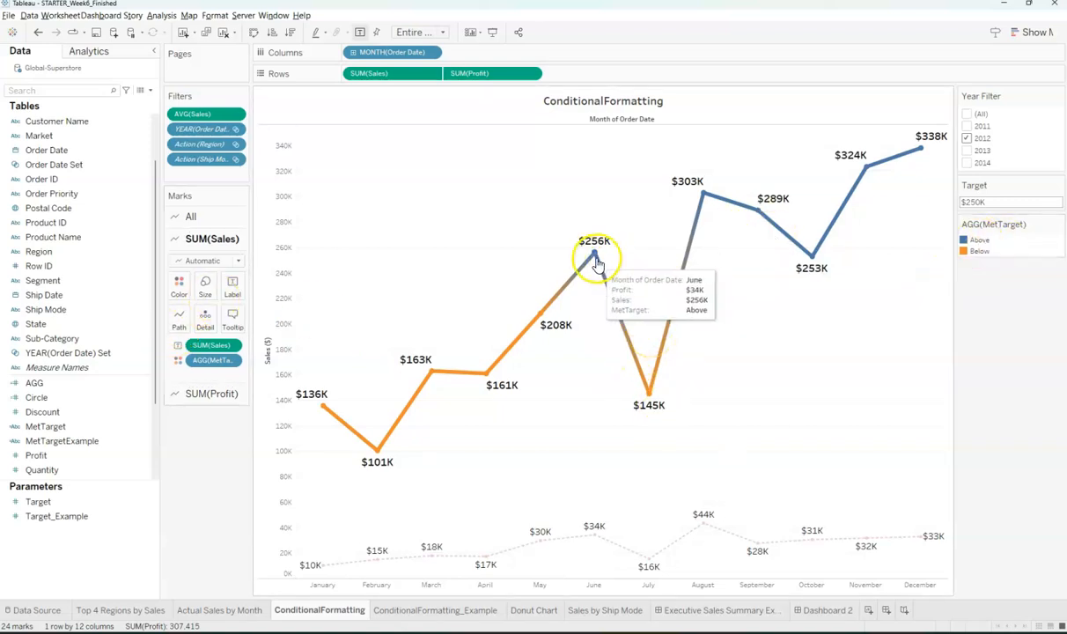
{"action": "mouse_move", "coordinate": [581, 272]}
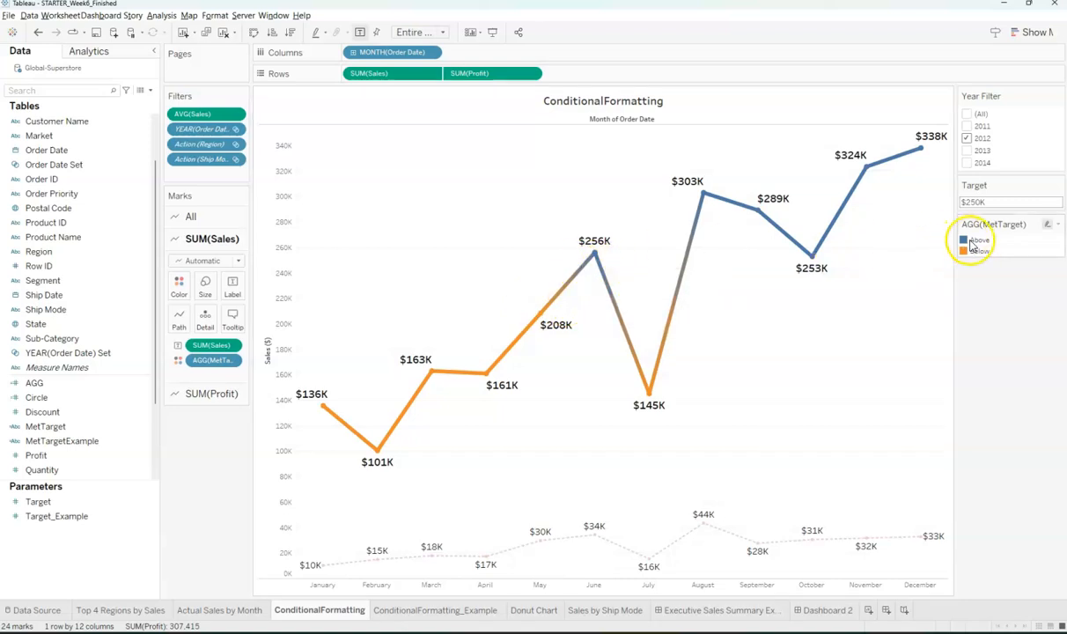
{"action": "mouse_move", "coordinate": [854, 199]}
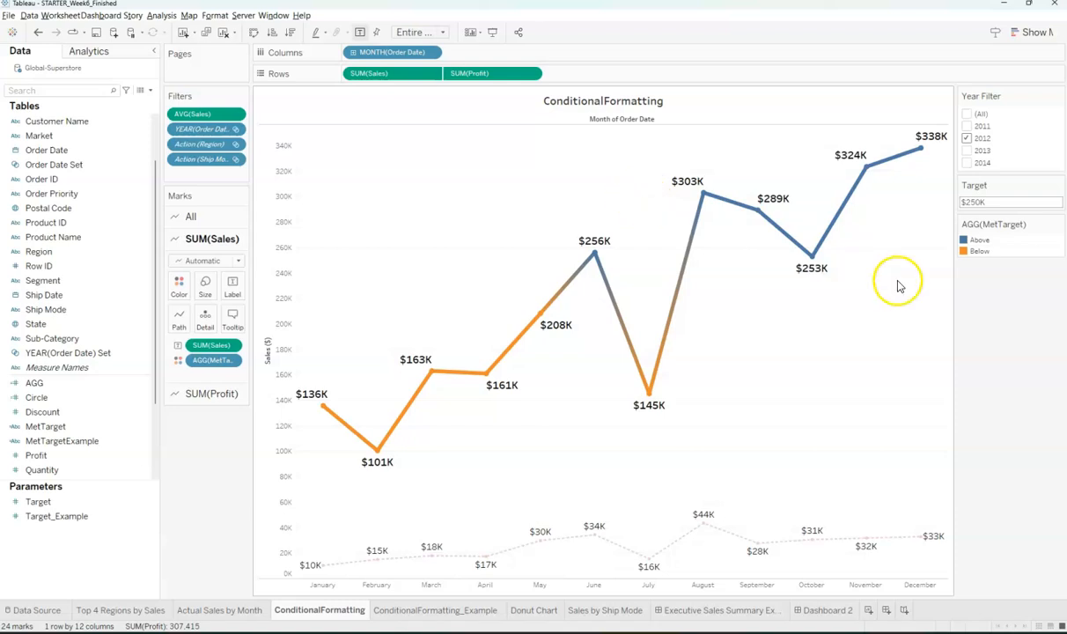
{"action": "mouse_move", "coordinate": [654, 396]}
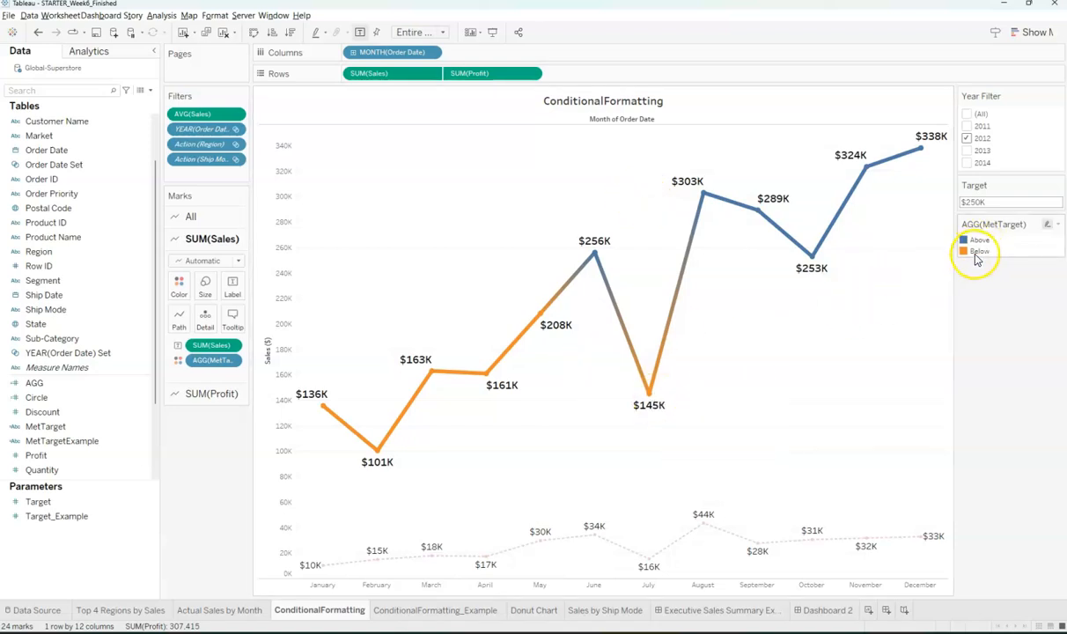
- Assign purple to Above and grey to Below in the MetTarget colour editor
{"action": "left_click", "coordinate": [1060, 226]}
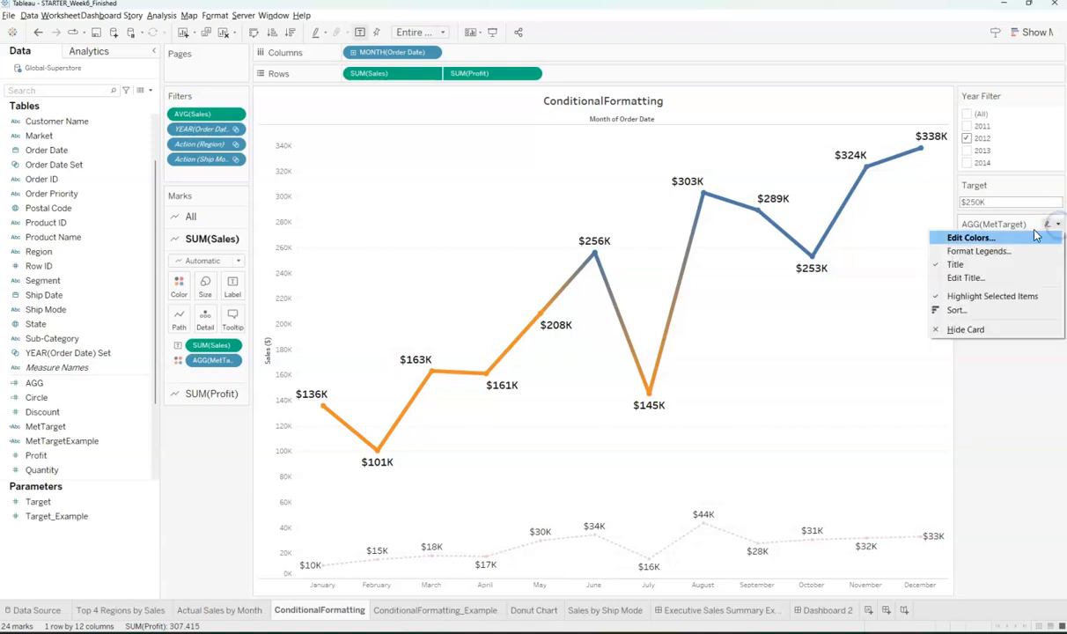
{"action": "left_click", "coordinate": [968, 238]}
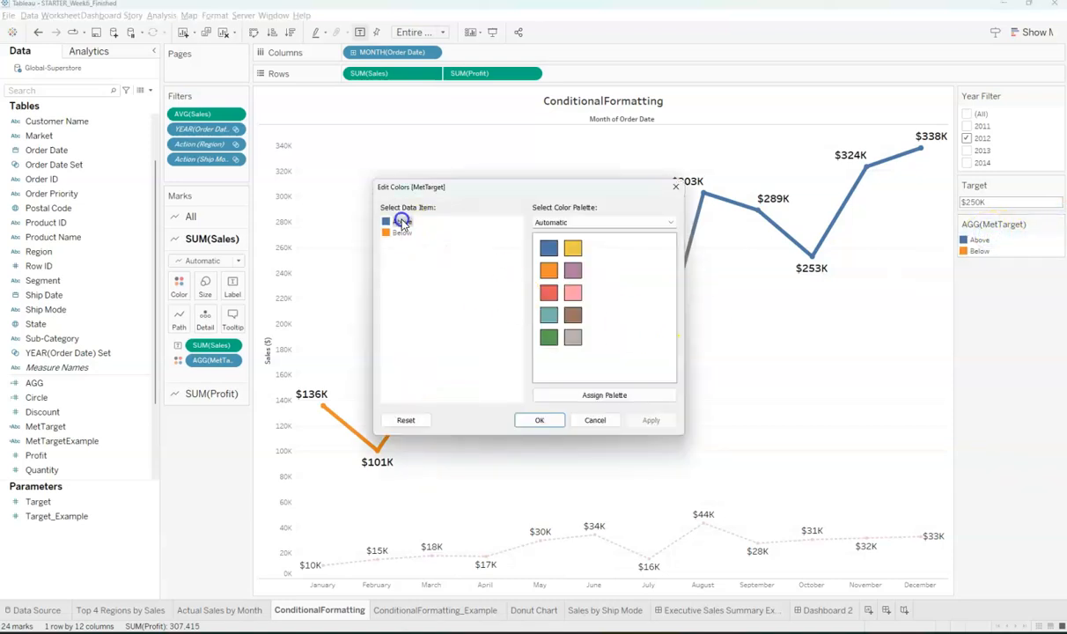
{"action": "left_click", "coordinate": [574, 277]}
{"action": "left_click", "coordinate": [398, 226]}
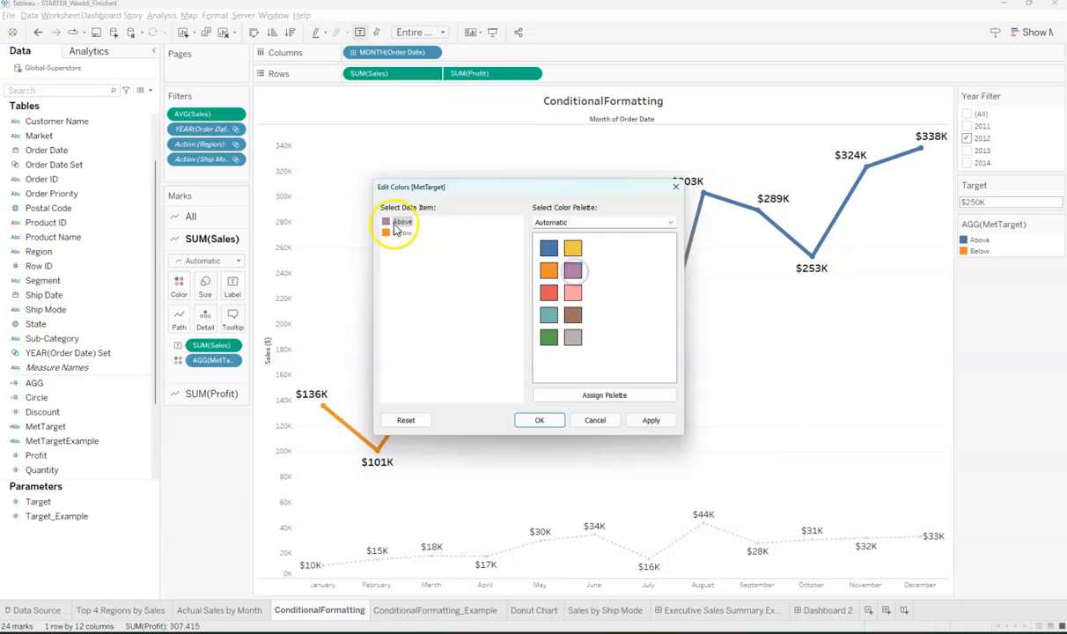
{"action": "left_click", "coordinate": [573, 339]}
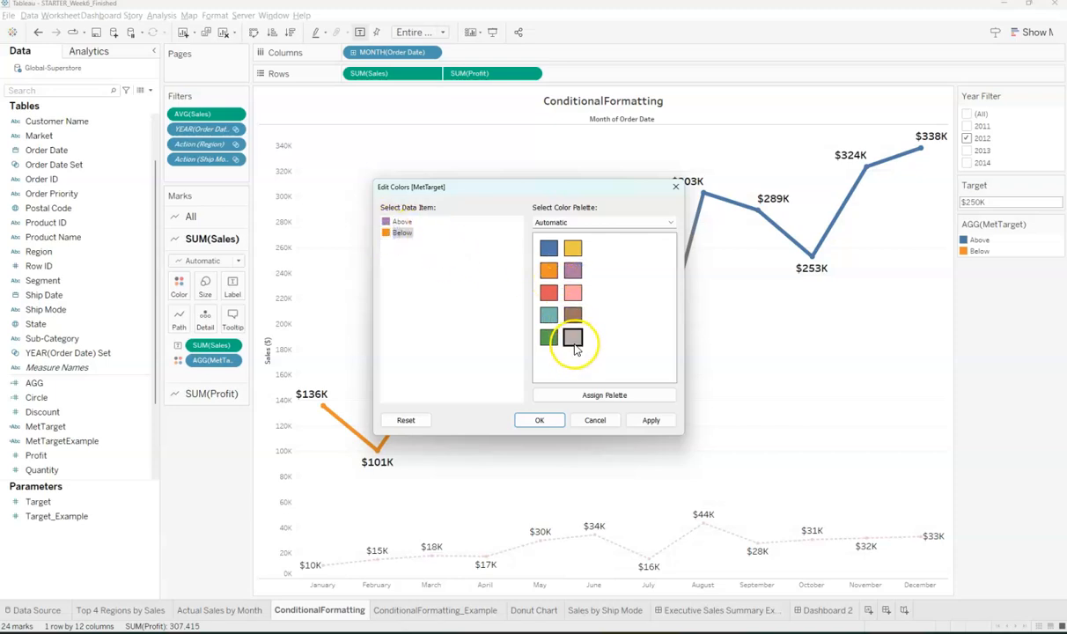
{"action": "left_click", "coordinate": [373, 232]}
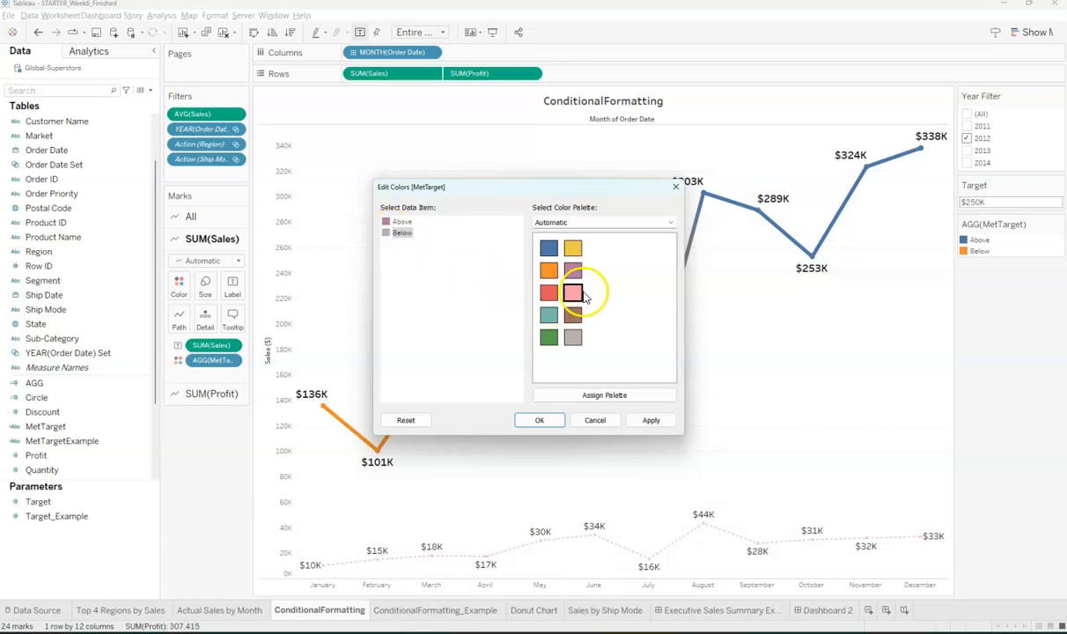
{"action": "left_click", "coordinate": [650, 421]}
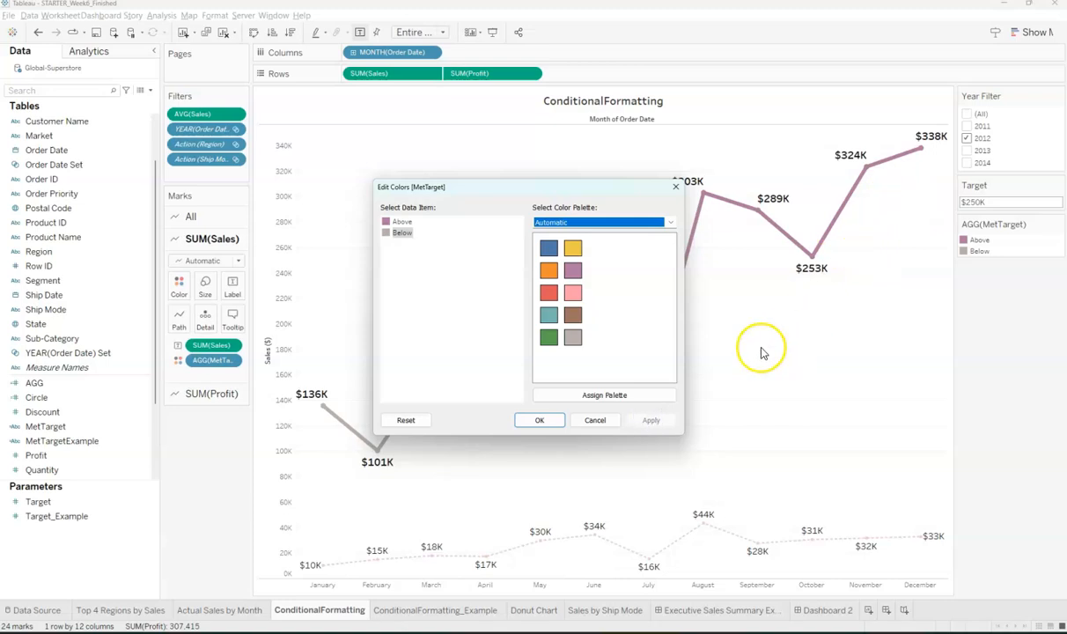
{"action": "left_click_drag", "start_coordinate": [550, 190], "coordinate": [402, 132]}
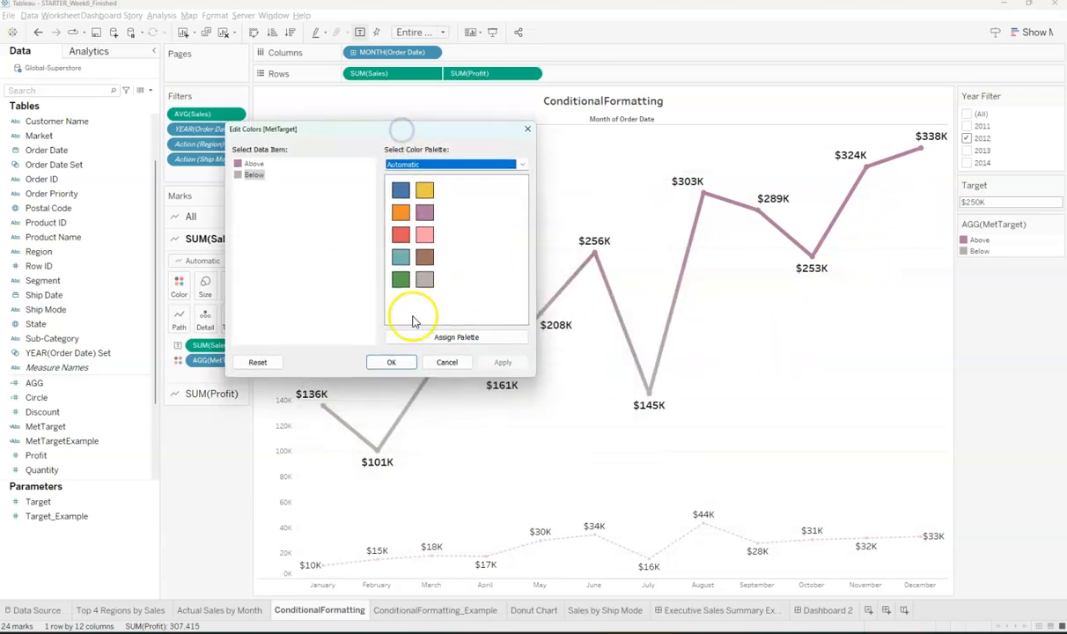
{"action": "left_click", "coordinate": [388, 361]}
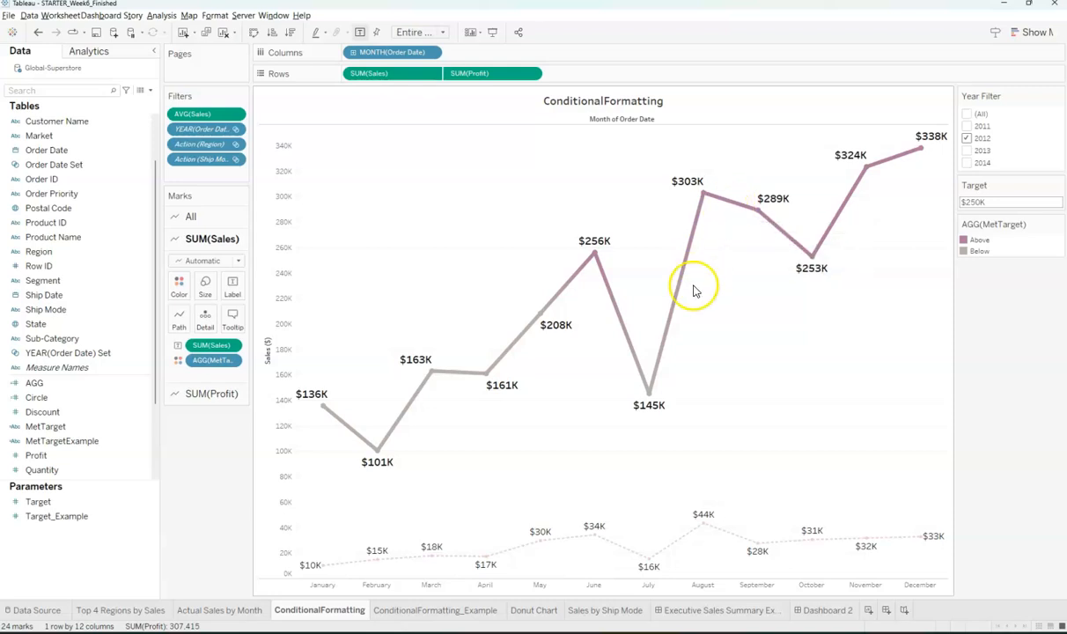
- Put MetTarget on Size, reversed with a narrowed thickness range so Above draws thicker
{"action": "left_click", "coordinate": [63, 427]}
{"action": "left_click_drag", "start_coordinate": [64, 427], "coordinate": [201, 268]}
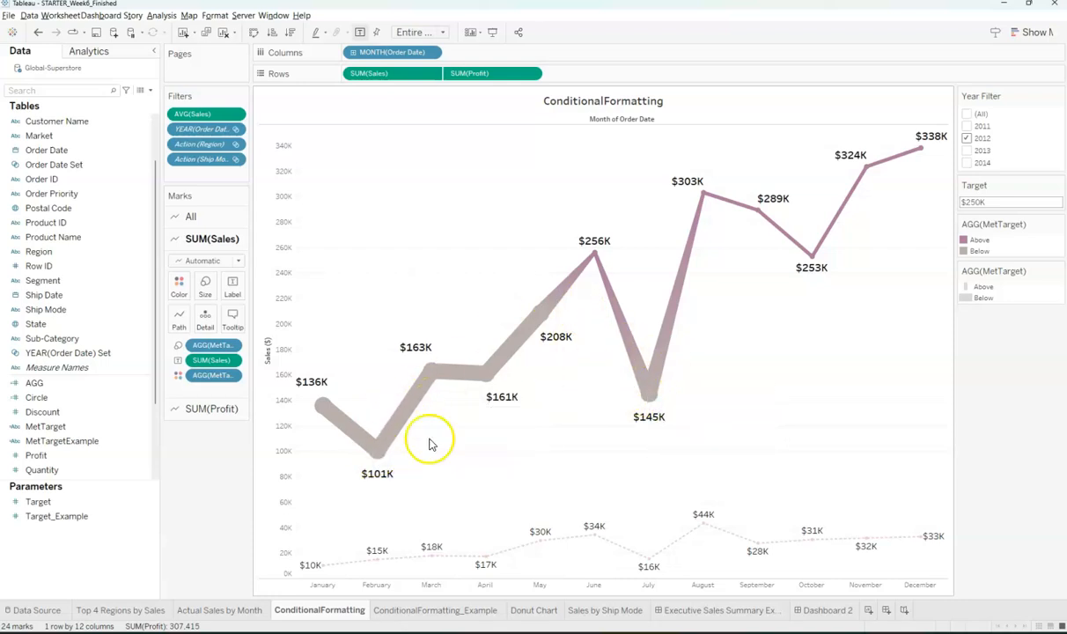
{"action": "left_click", "coordinate": [1058, 272]}
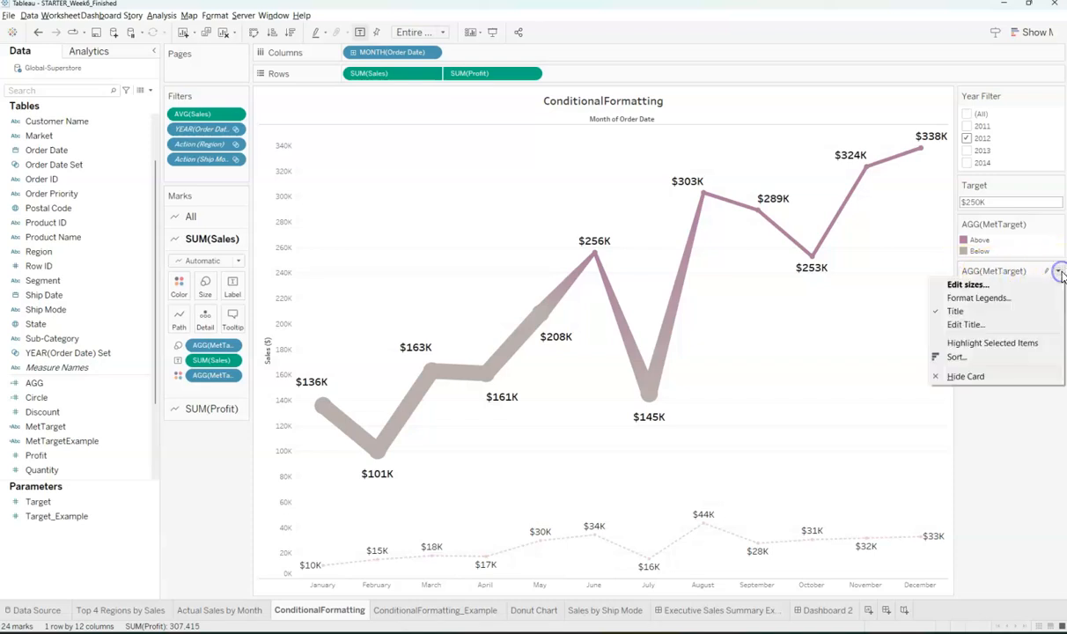
{"action": "left_click", "coordinate": [954, 284]}
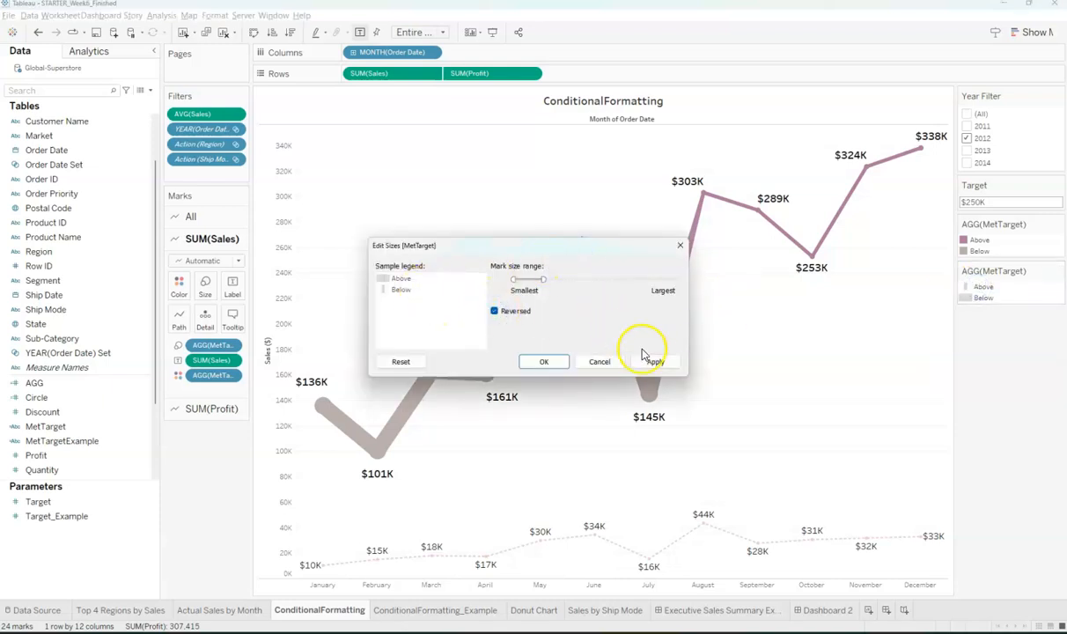
{"action": "left_click", "coordinate": [647, 358]}
{"action": "left_click_drag", "start_coordinate": [619, 244], "coordinate": [404, 178]}
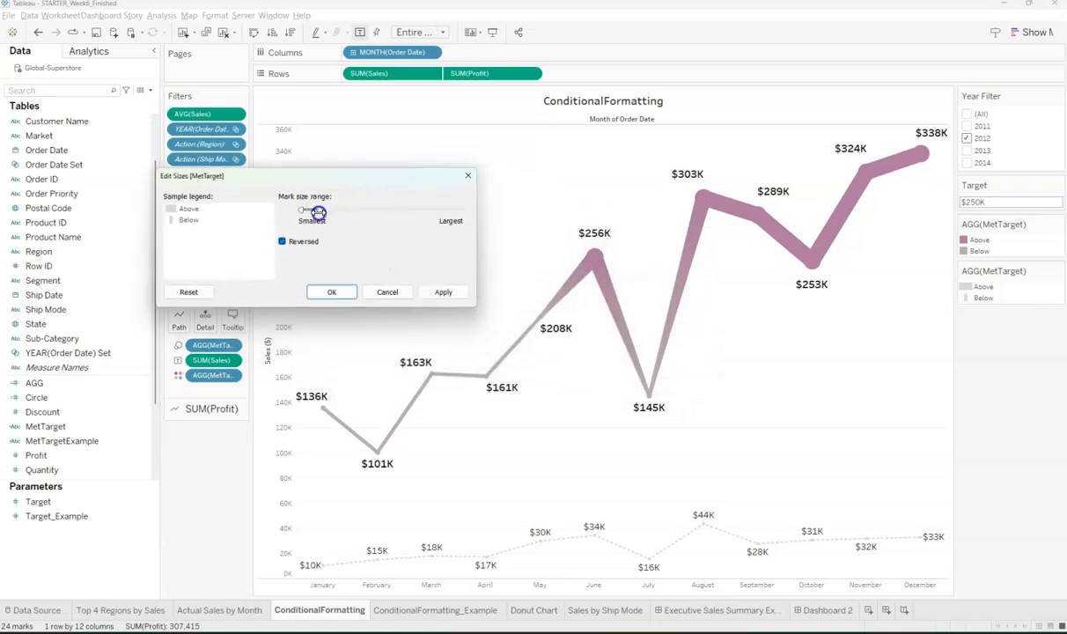
{"action": "left_click", "coordinate": [443, 291]}
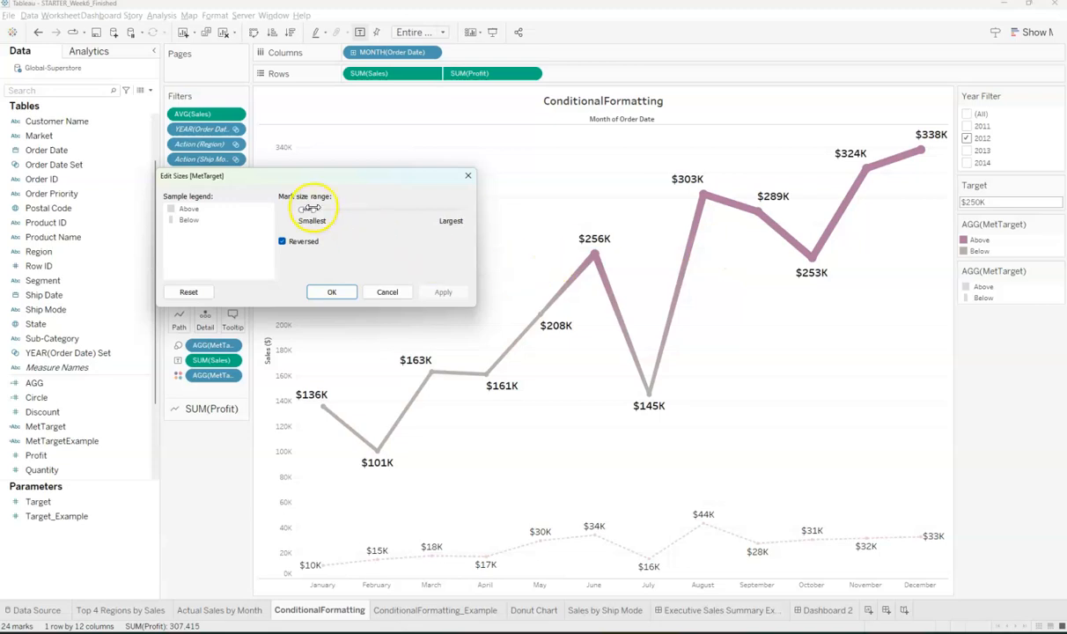
{"action": "left_click_drag", "start_coordinate": [310, 208], "coordinate": [304, 209]}
{"action": "left_click", "coordinate": [443, 292]}
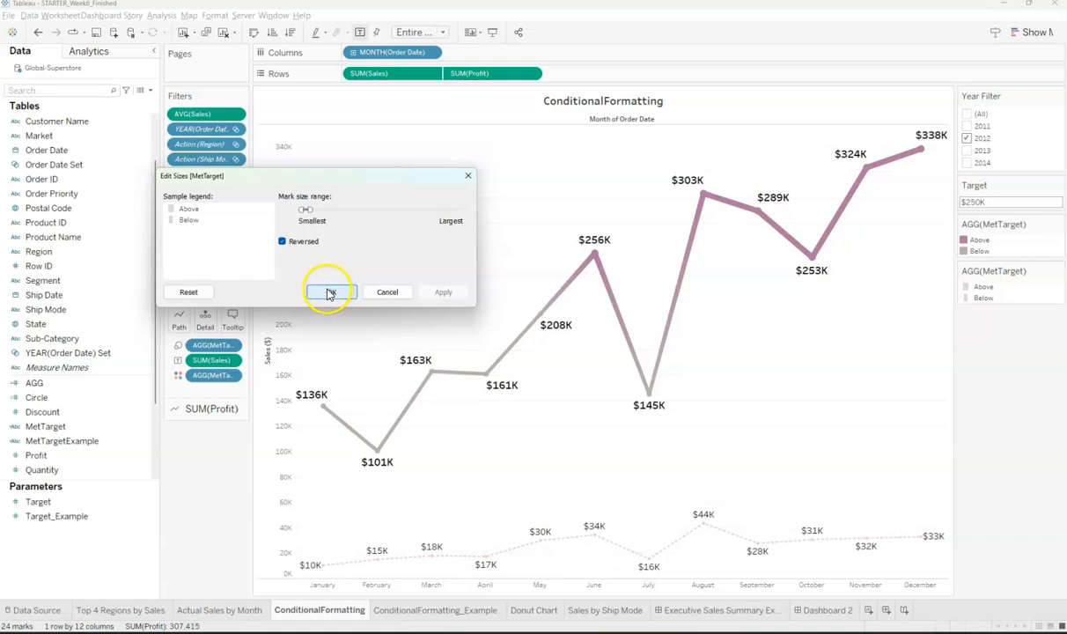
{"action": "left_click", "coordinate": [331, 293]}
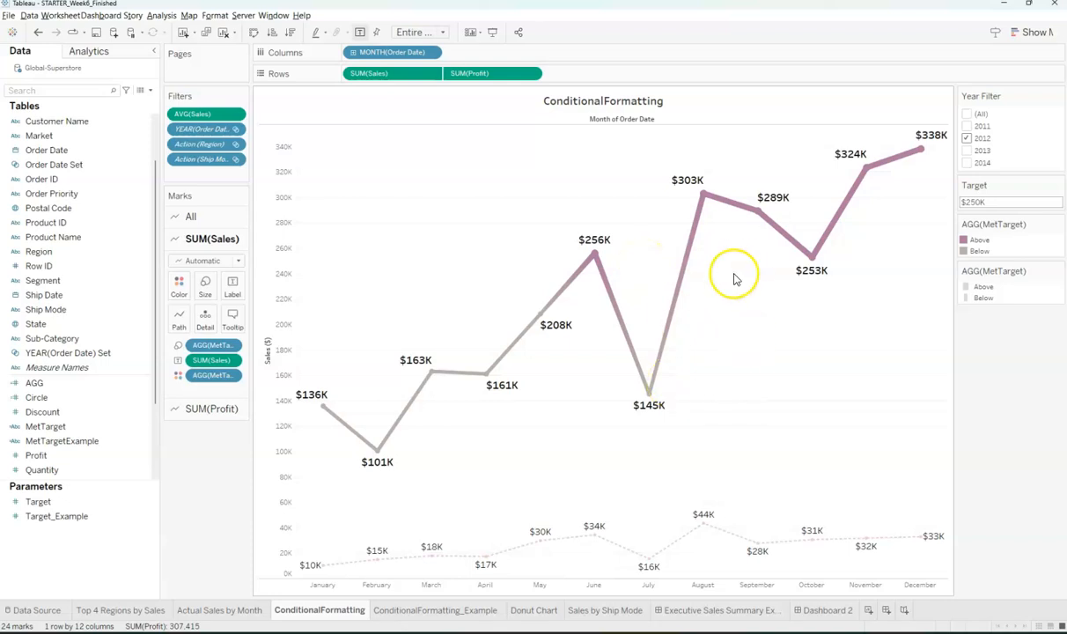
{"action": "left_click", "coordinate": [80, 428]}
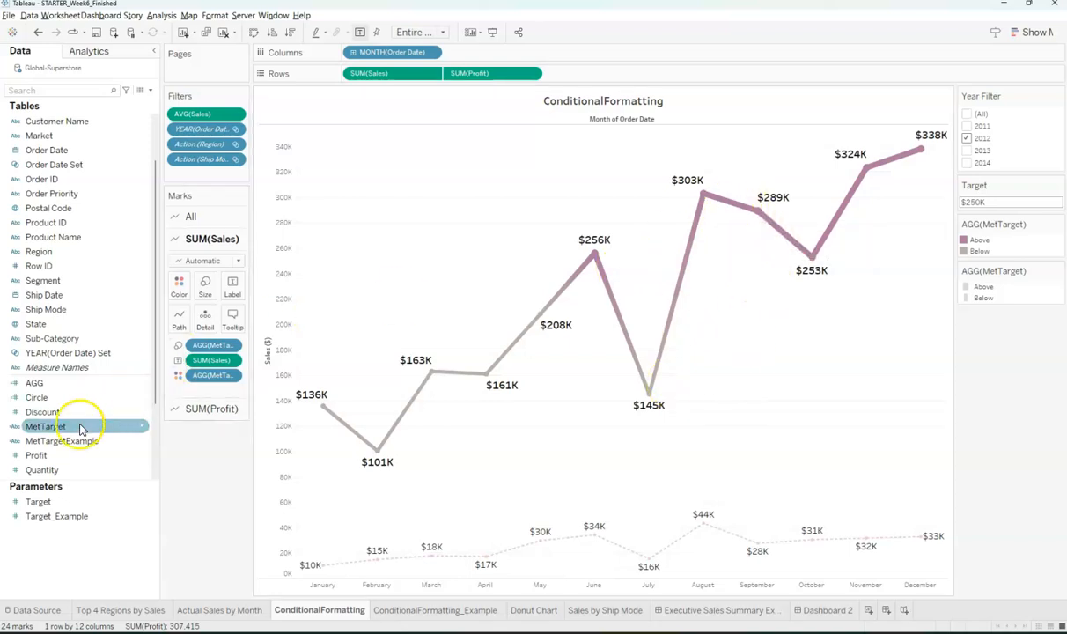
{"action": "left_click_drag", "start_coordinate": [66, 433], "coordinate": [232, 286]}
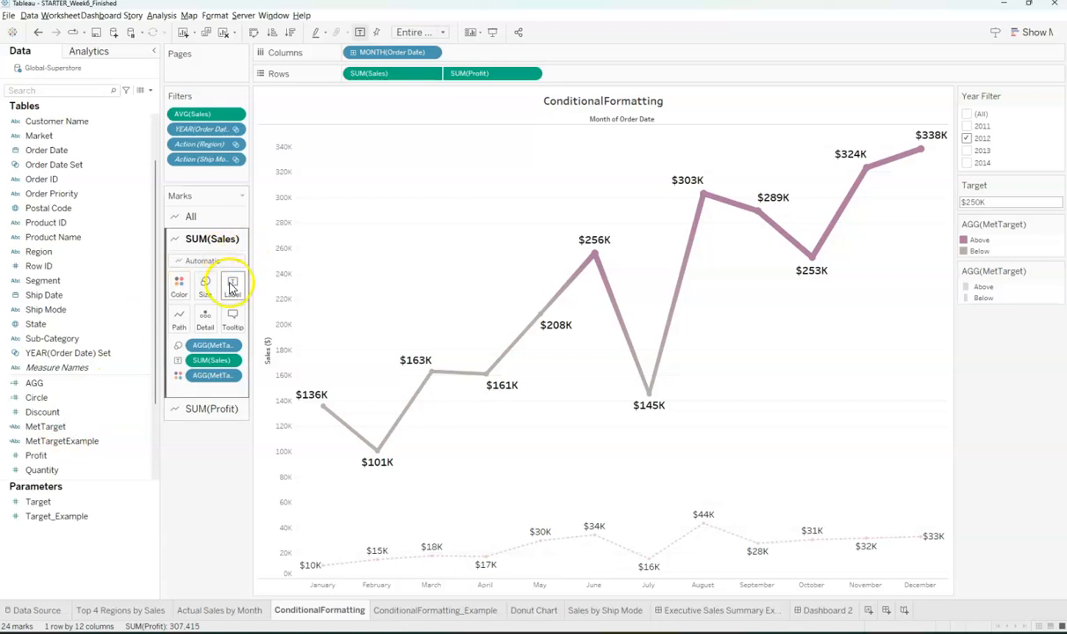